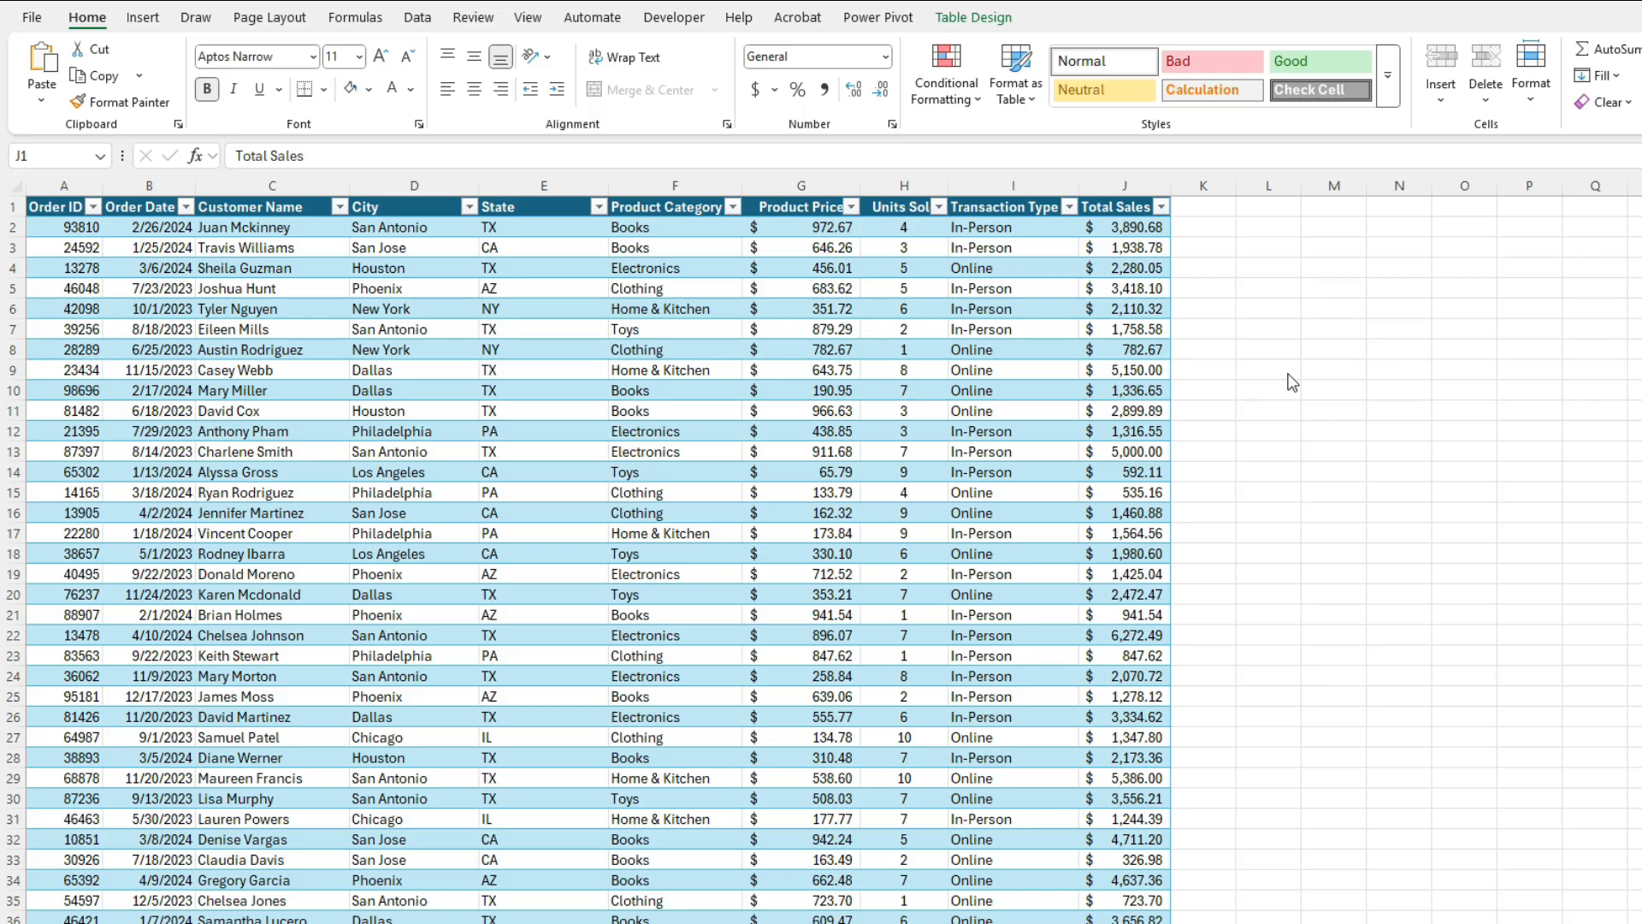
- Inspect the formula in the first data cell of the Total Sales column, J2
left_click(1116, 230)
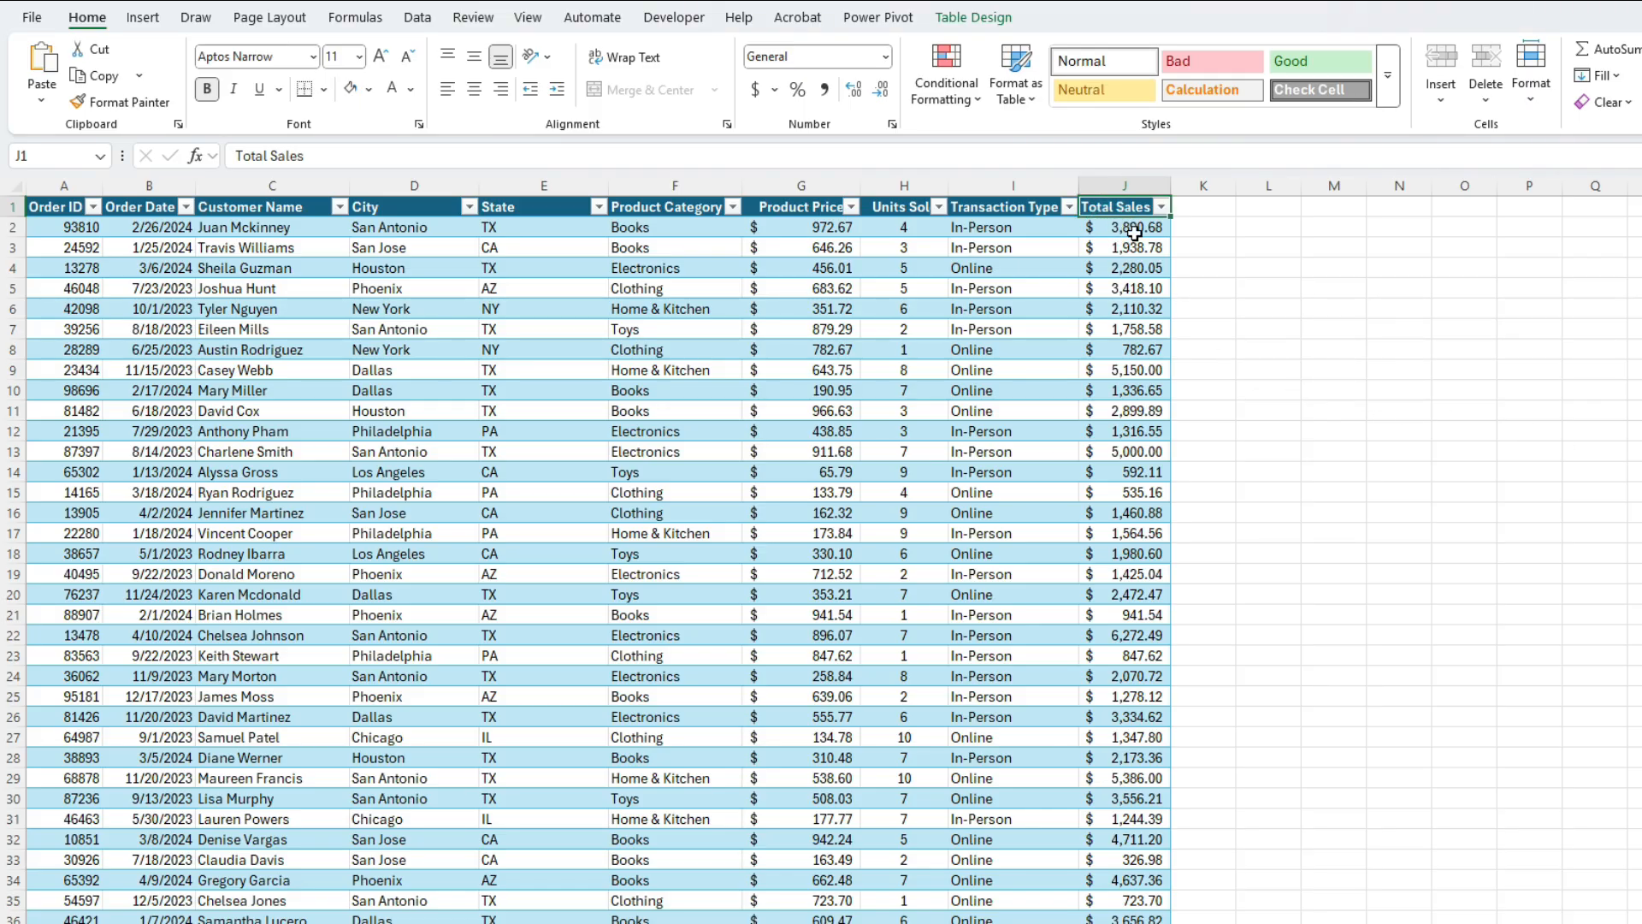
left_click(430, 162)
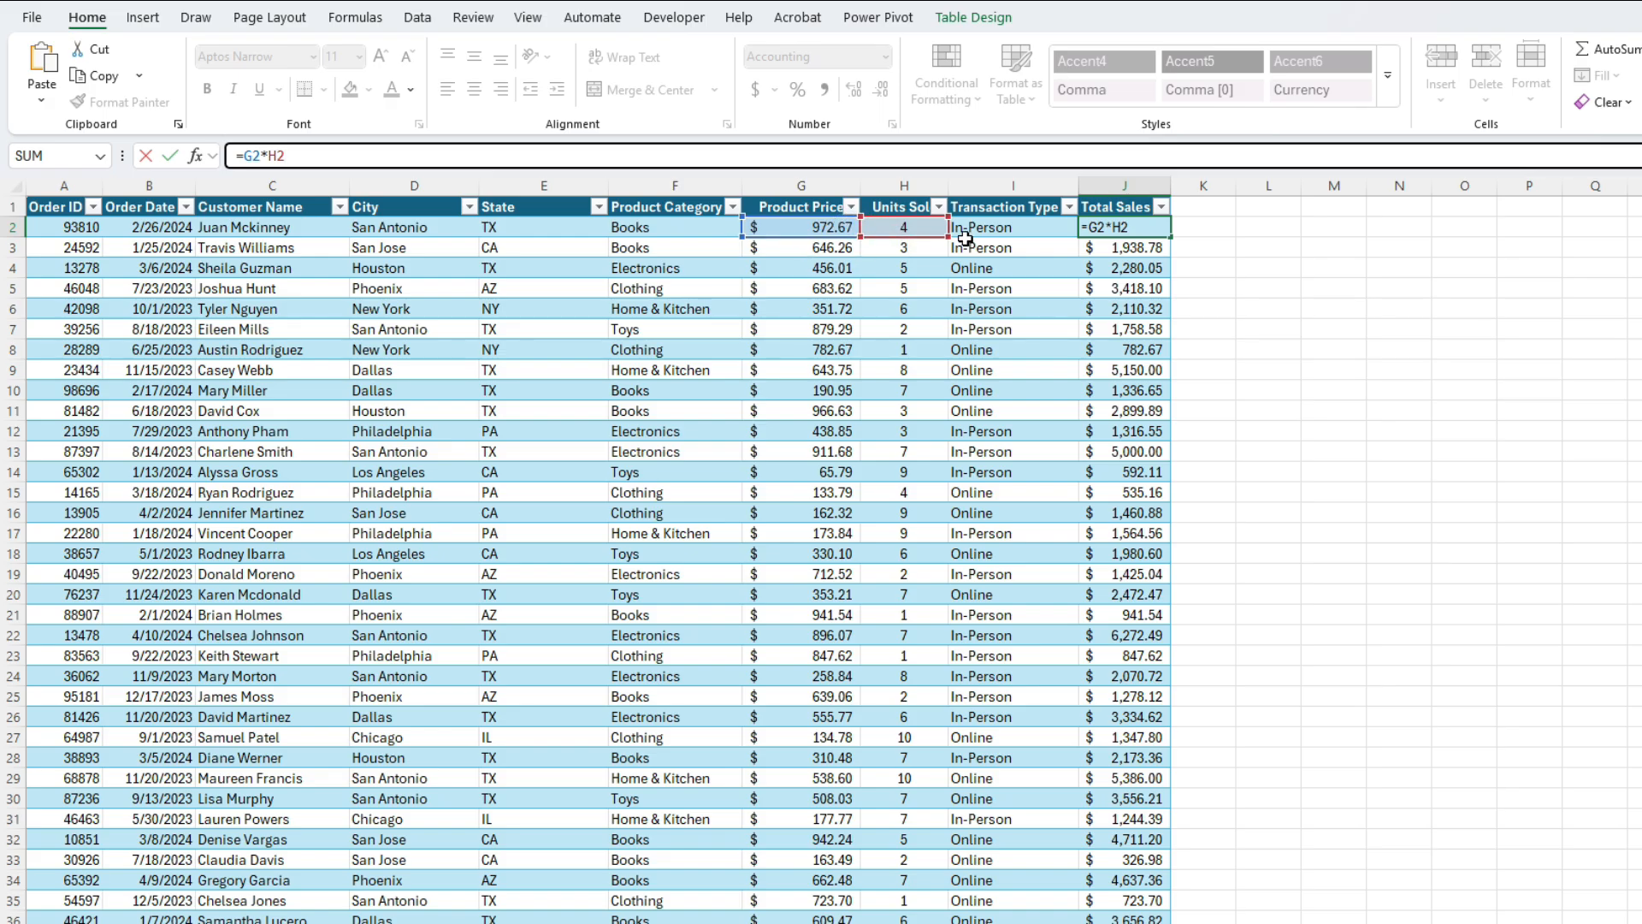
key("Return")
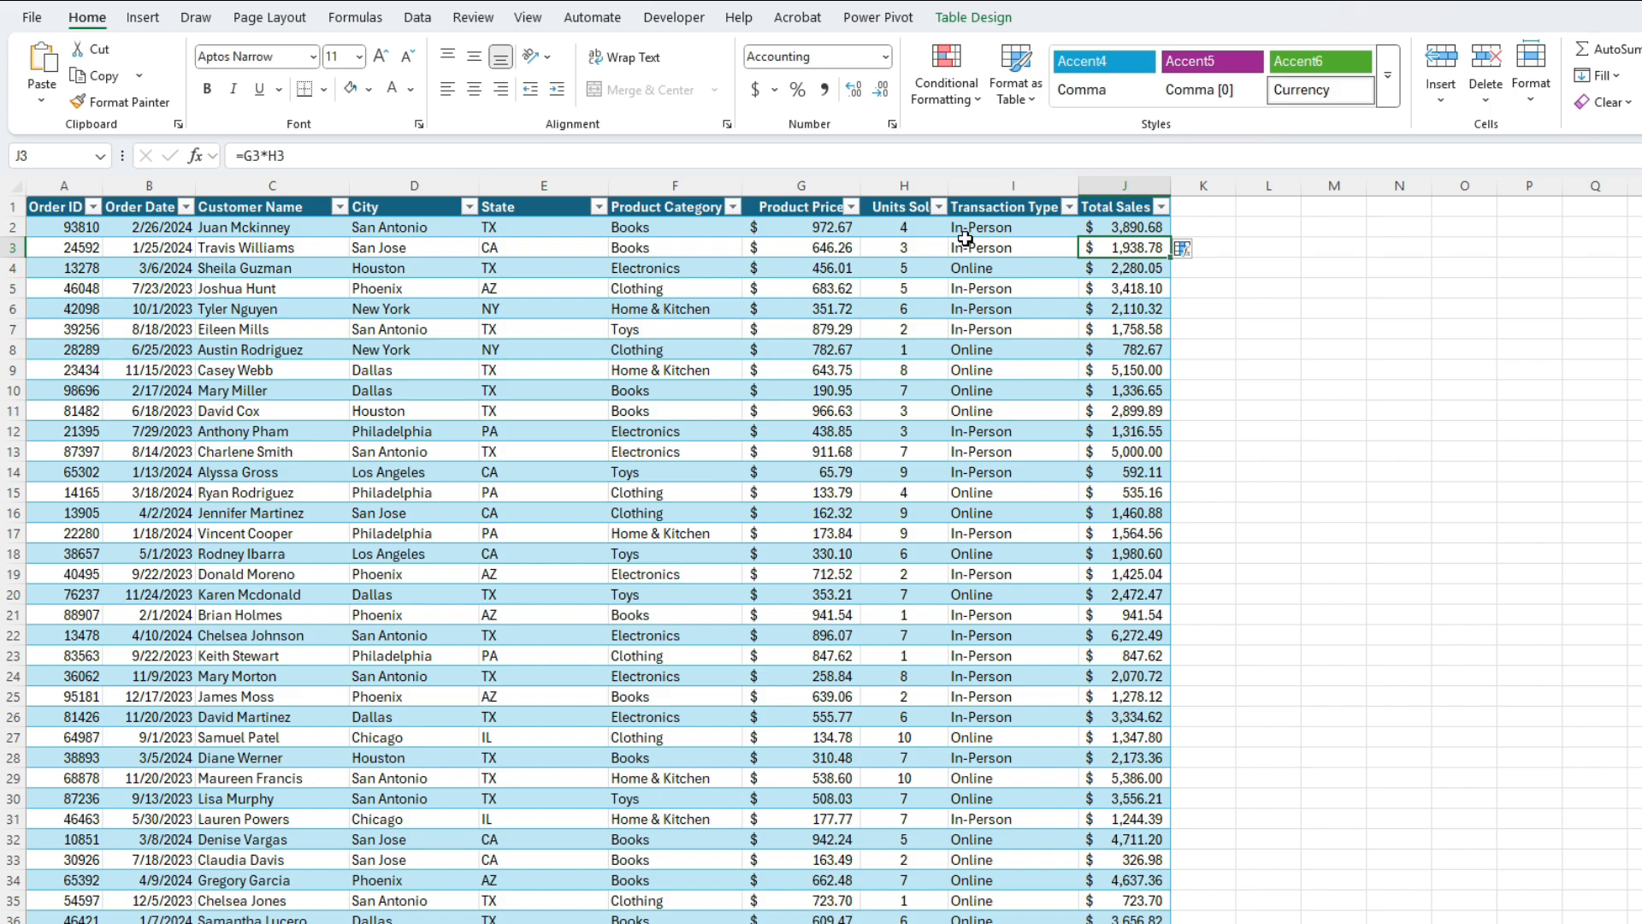
- Start a formula-based conditional formatting rule for all Total Sales data cells, using =AND(NOT(ISFORMULA(J2)),J2<>"")
left_click(1145, 208)
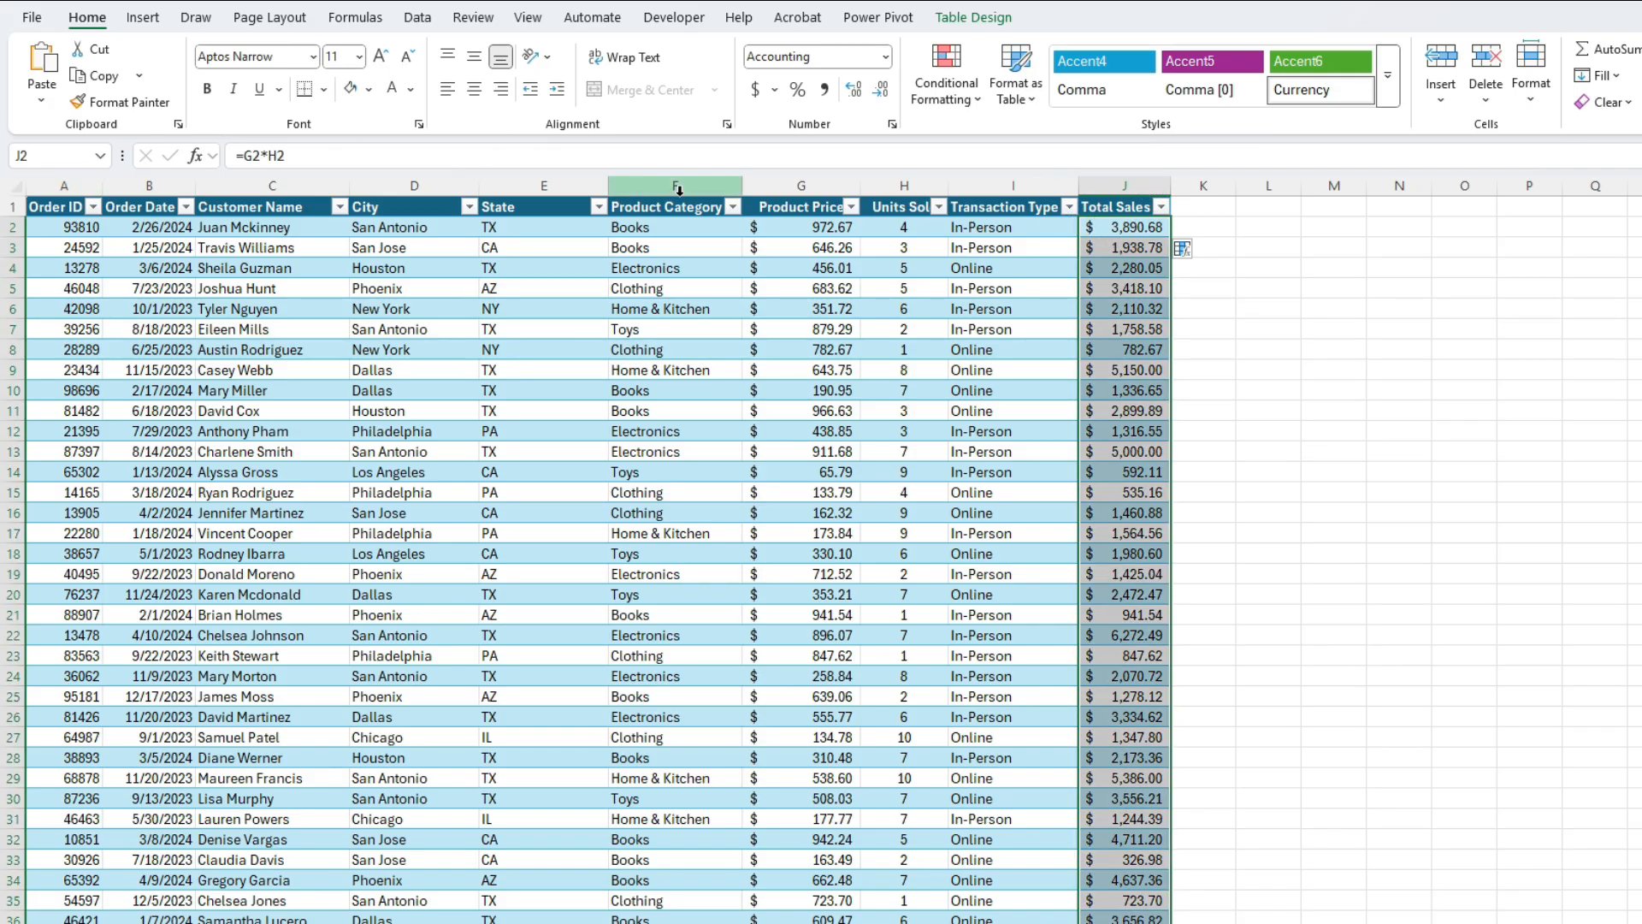
left_click(945, 85)
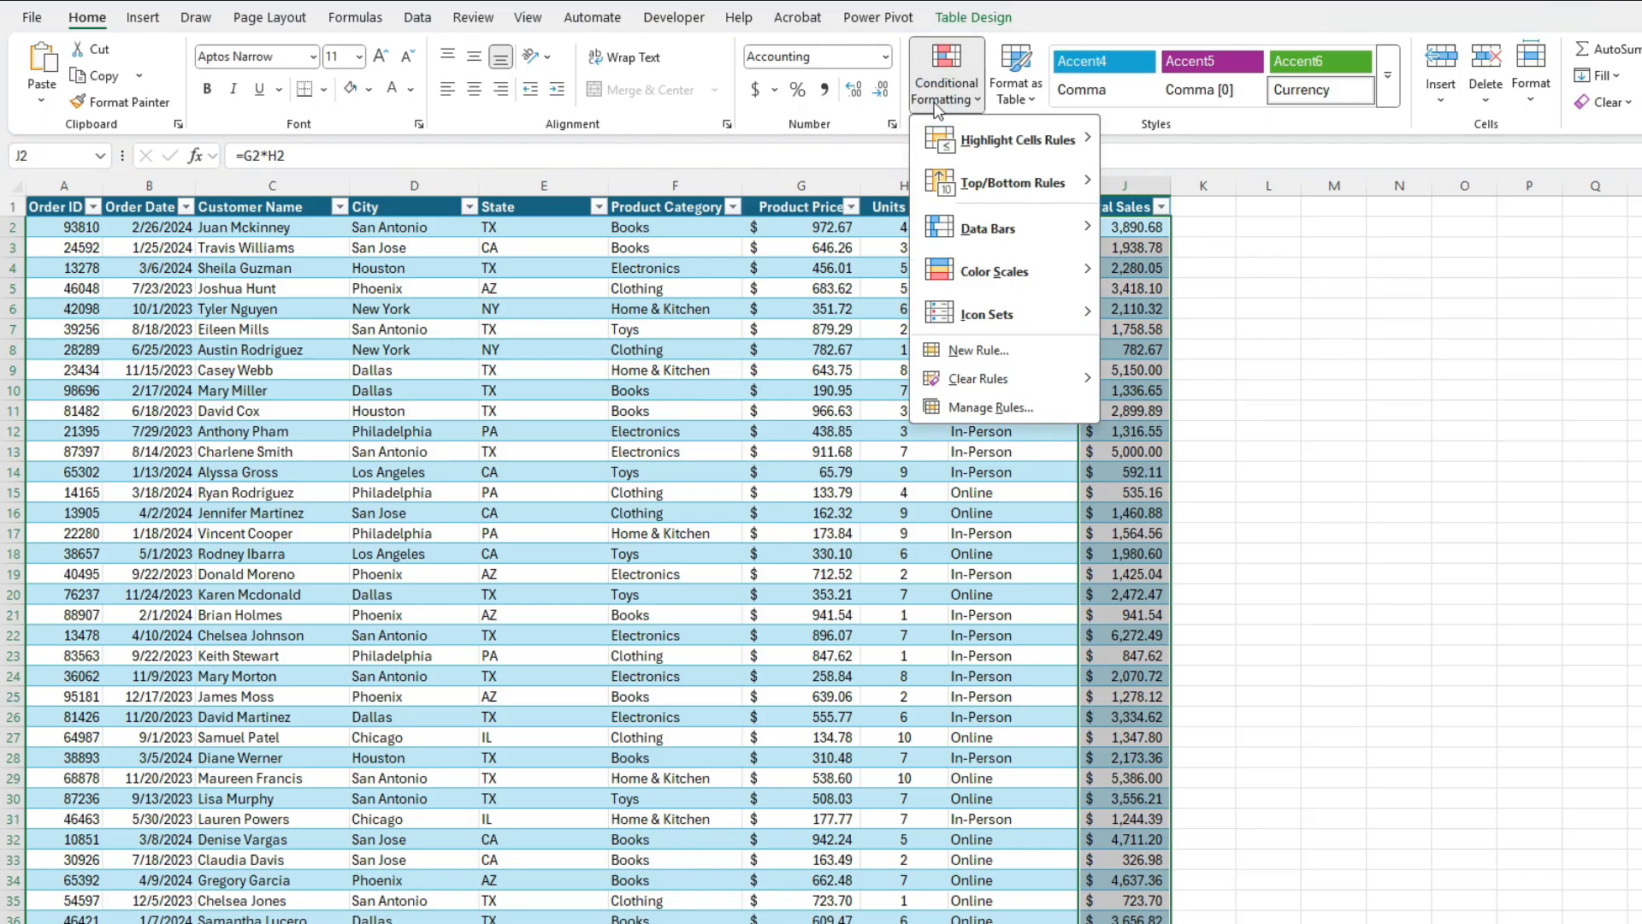
left_click(978, 350)
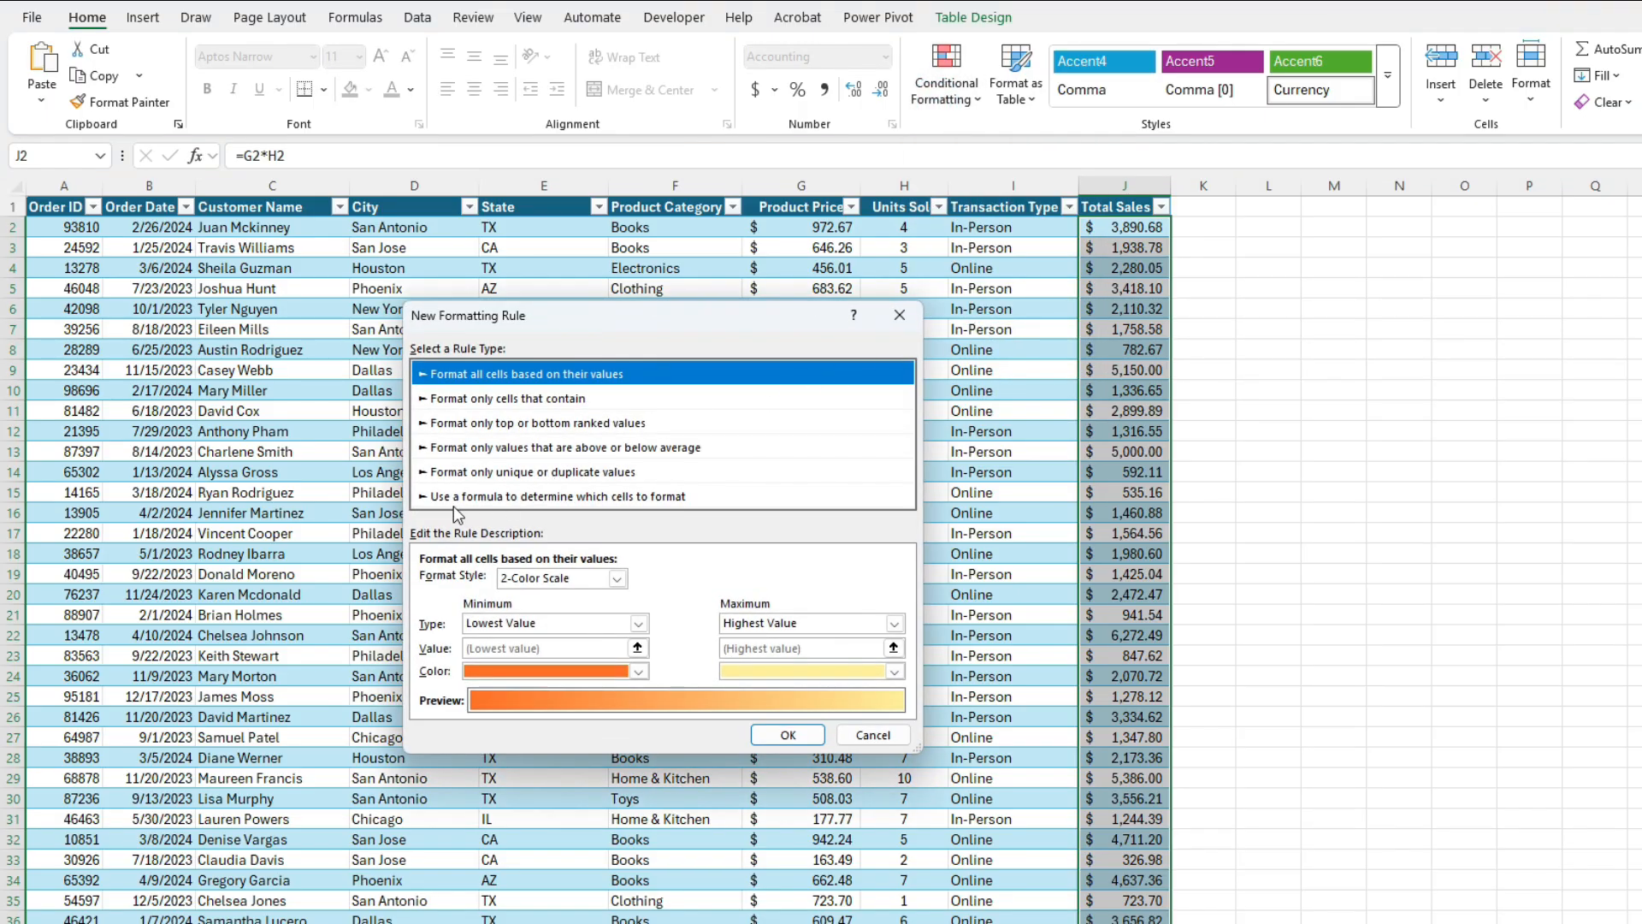
left_click(466, 500)
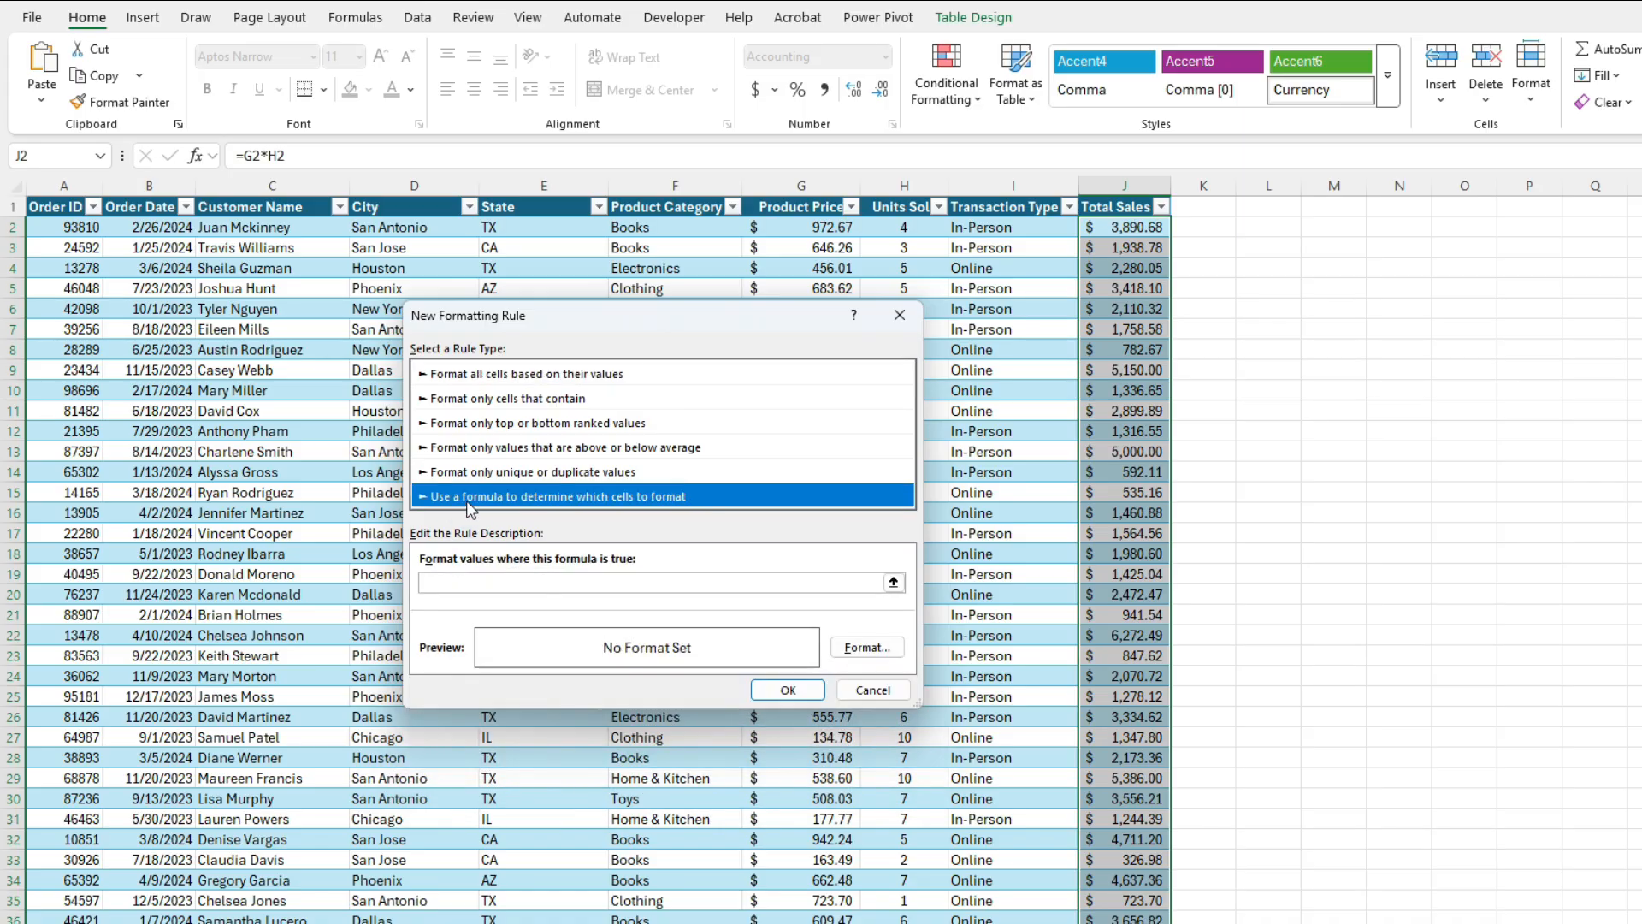
left_click(514, 582)
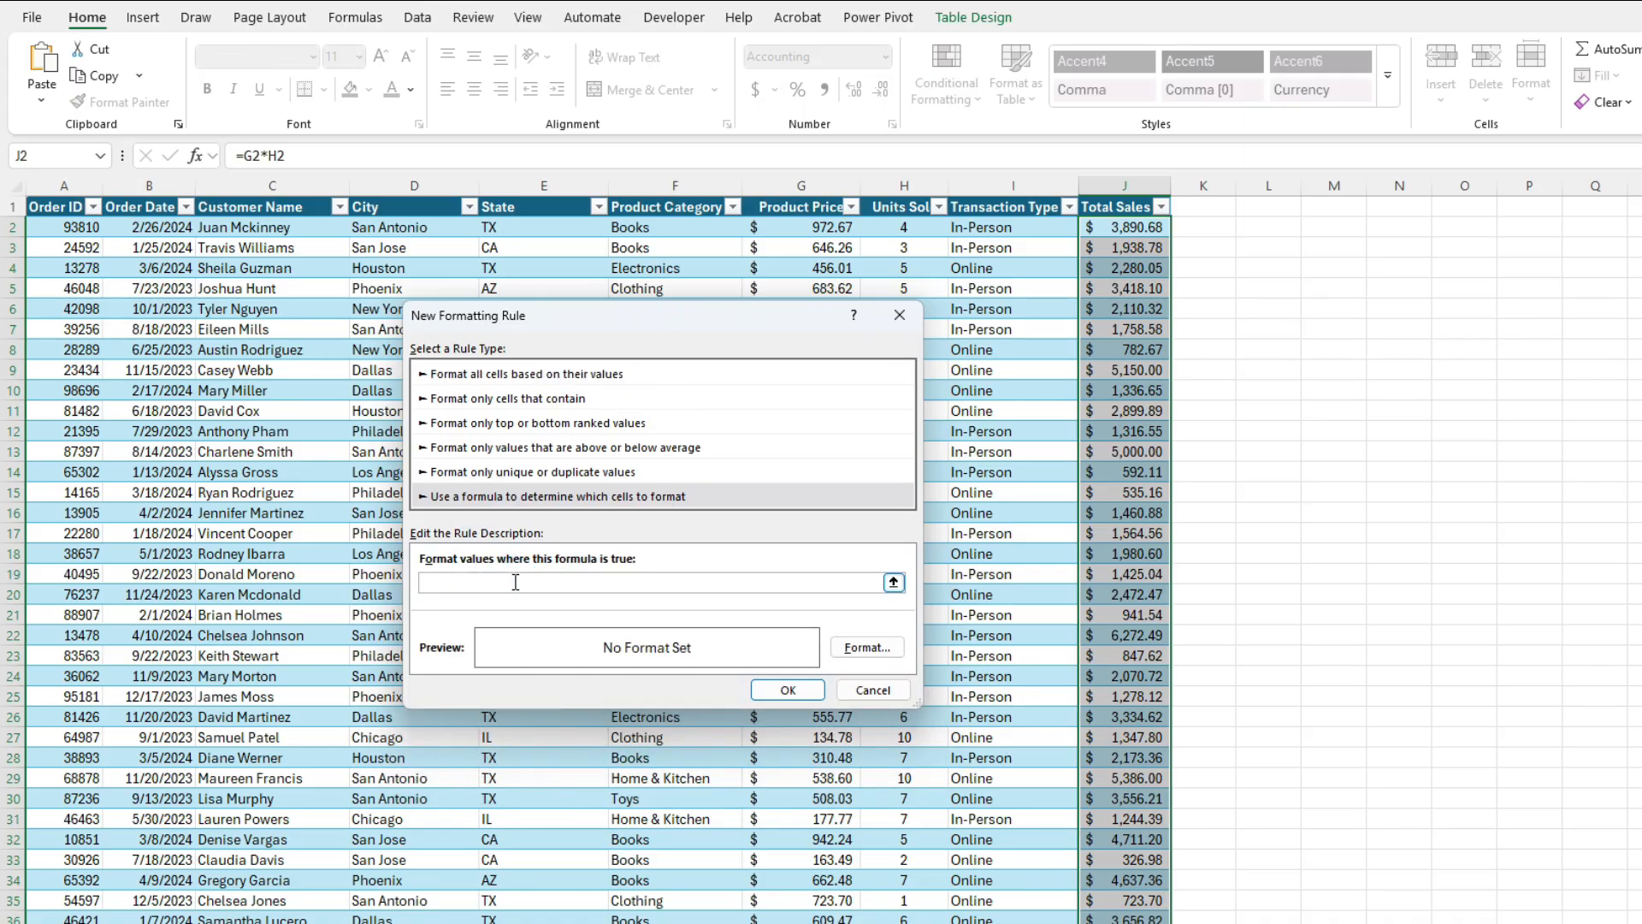
type("=AND")
type("(NOT(ISFORMULA(")
type("J2)),J2<>\"\")")
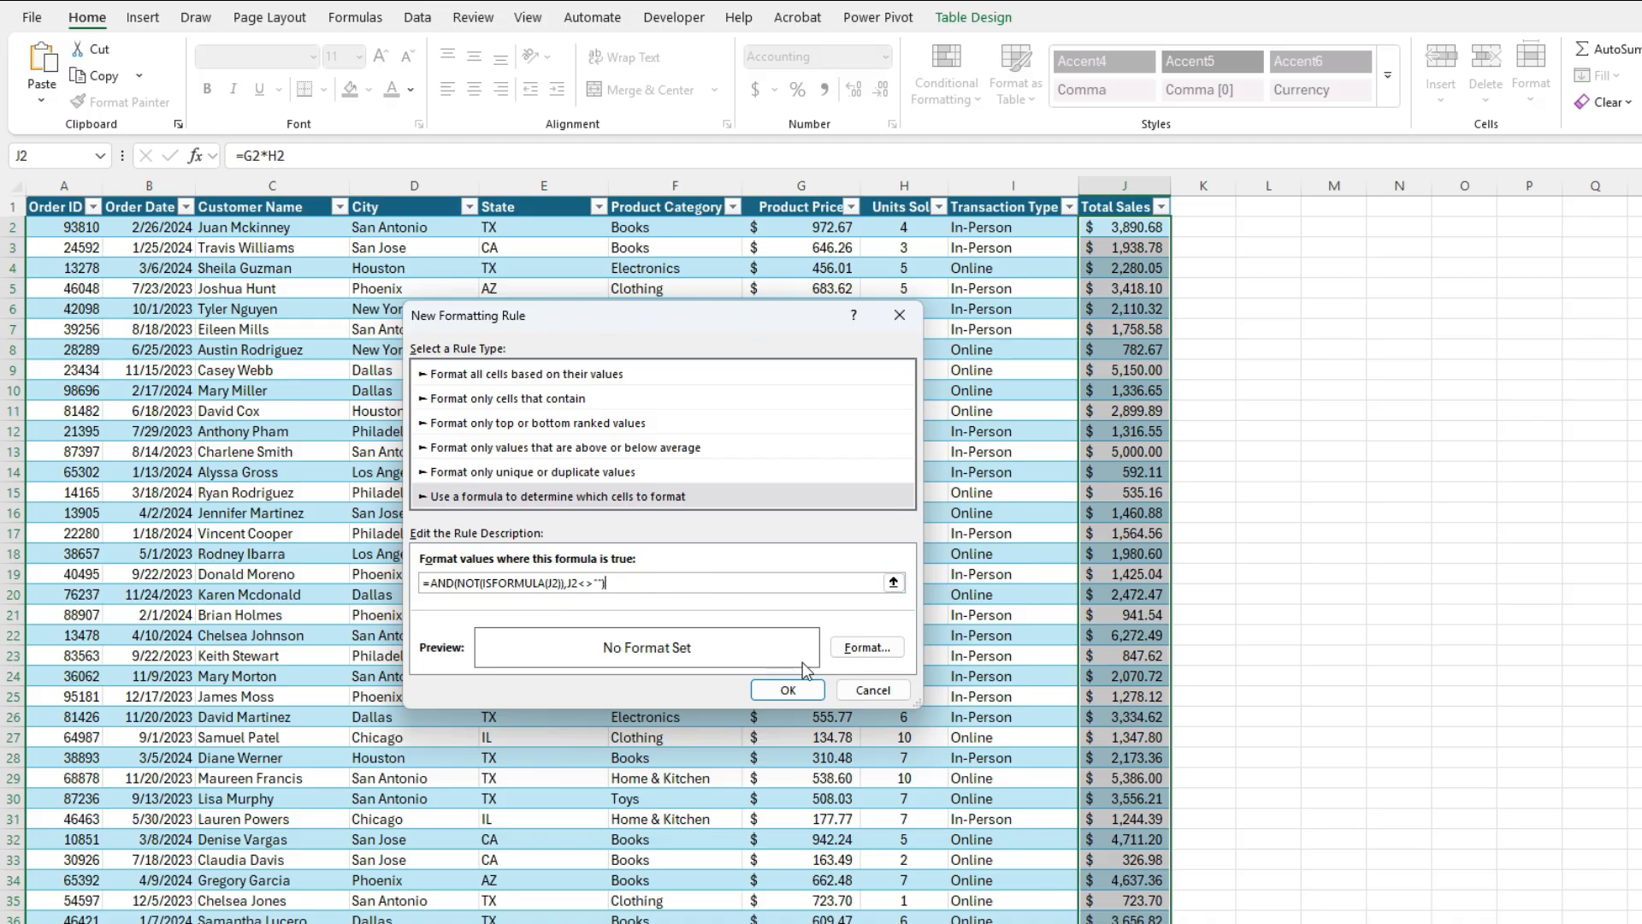
- Give the rule a yellow fill with black font color and apply it to the Total Sales cells
left_click(858, 652)
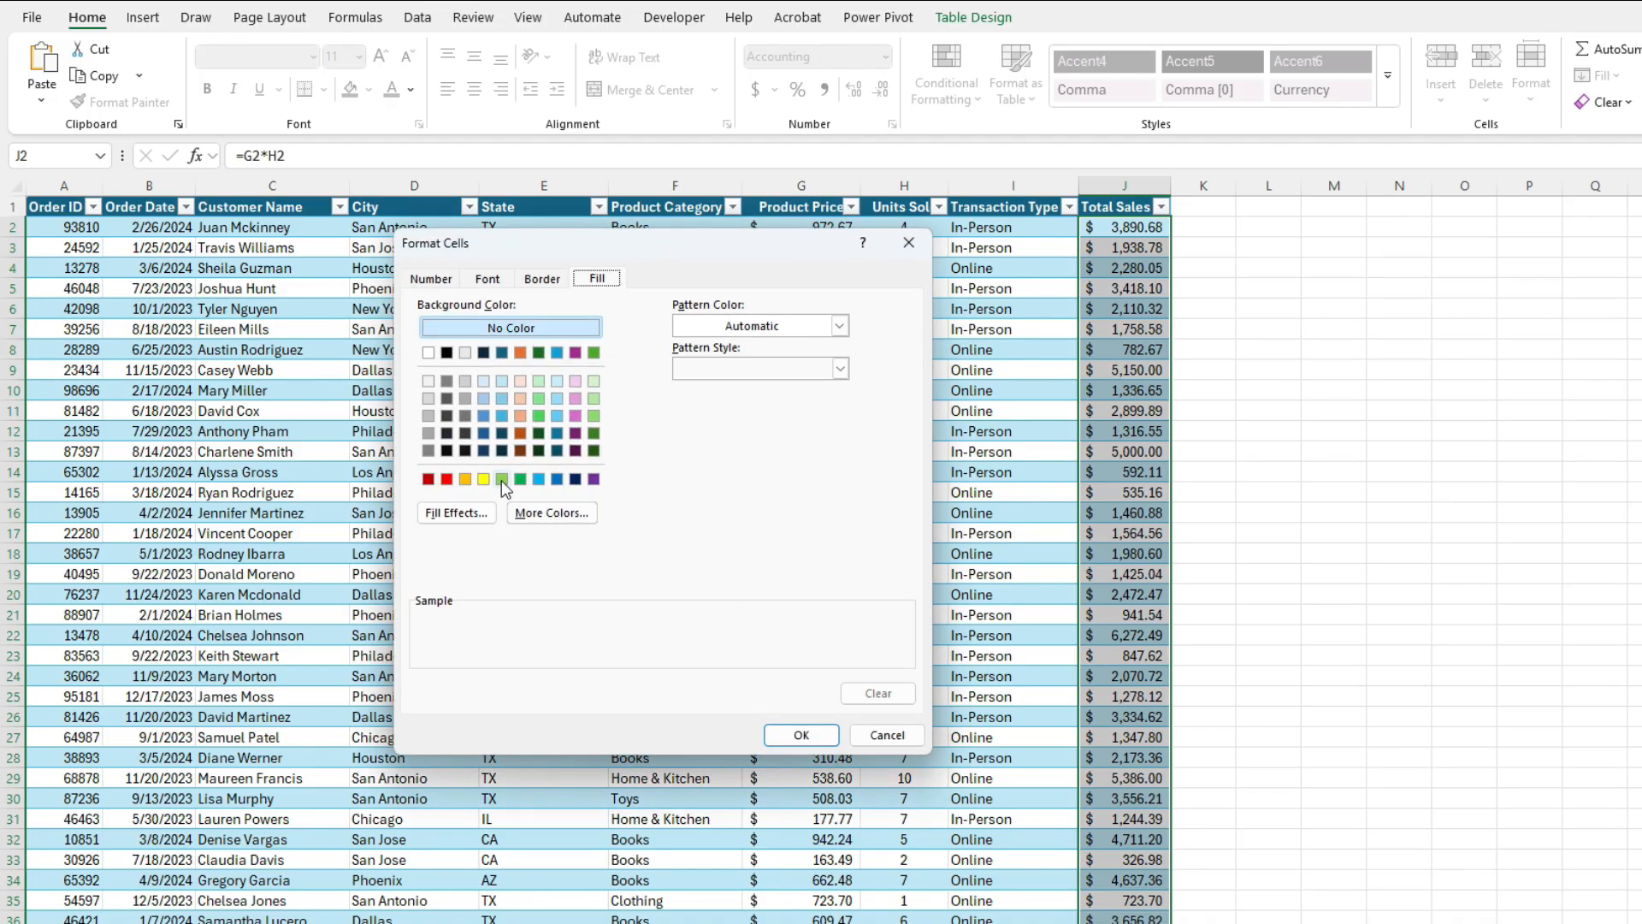
left_click(485, 480)
left_click(488, 279)
left_click(800, 448)
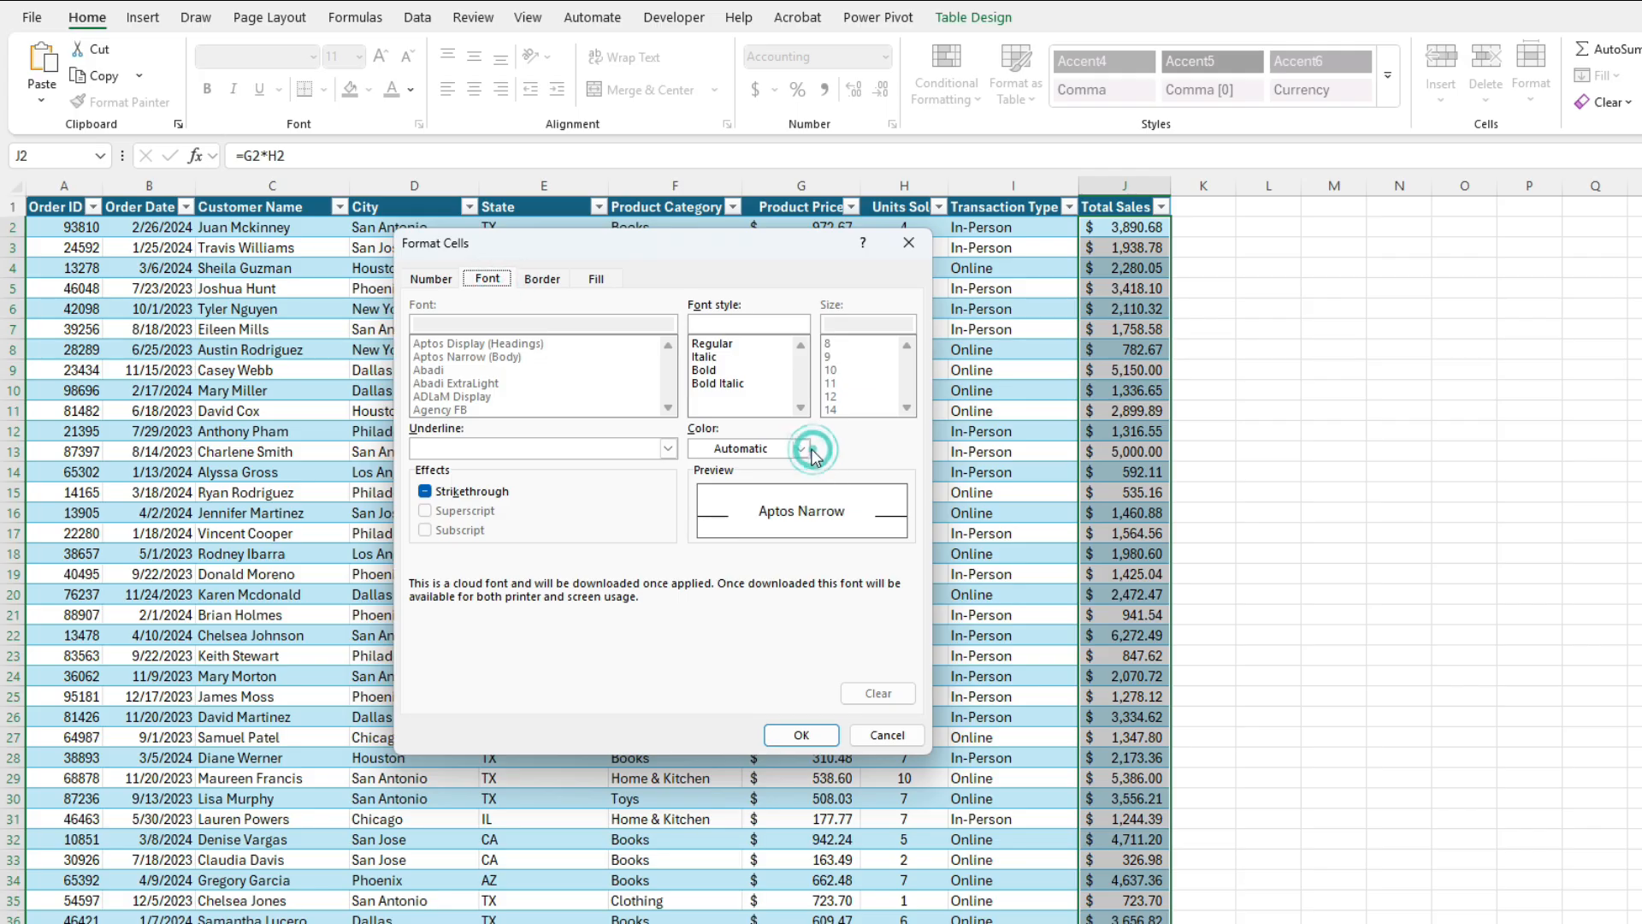
left_click(732, 536)
left_click(800, 733)
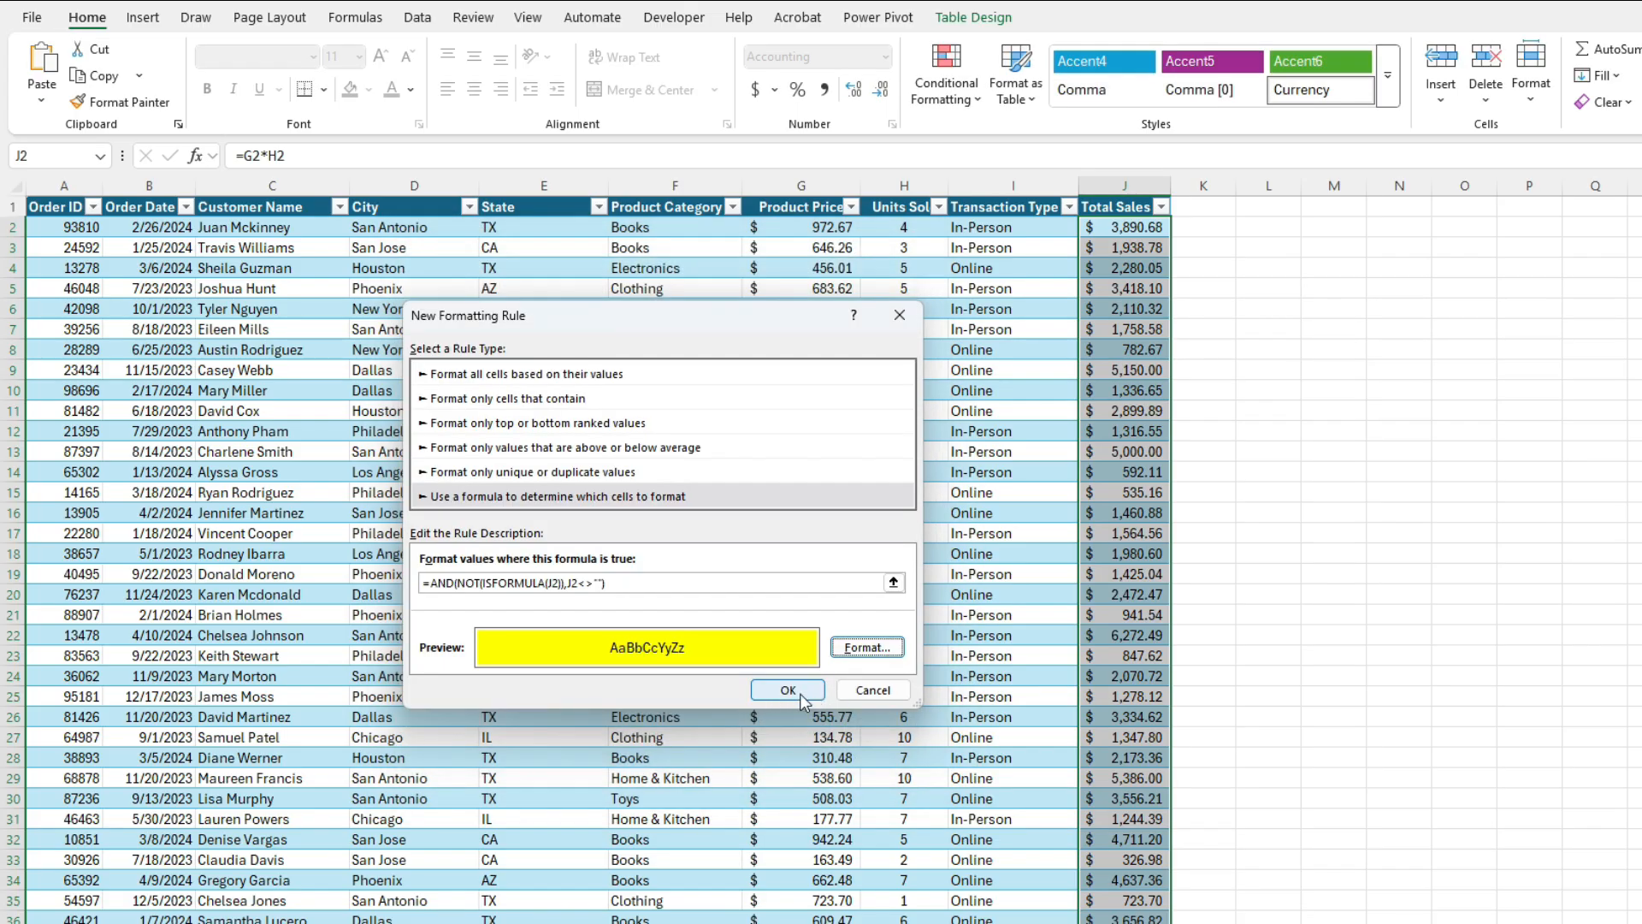
left_click(788, 690)
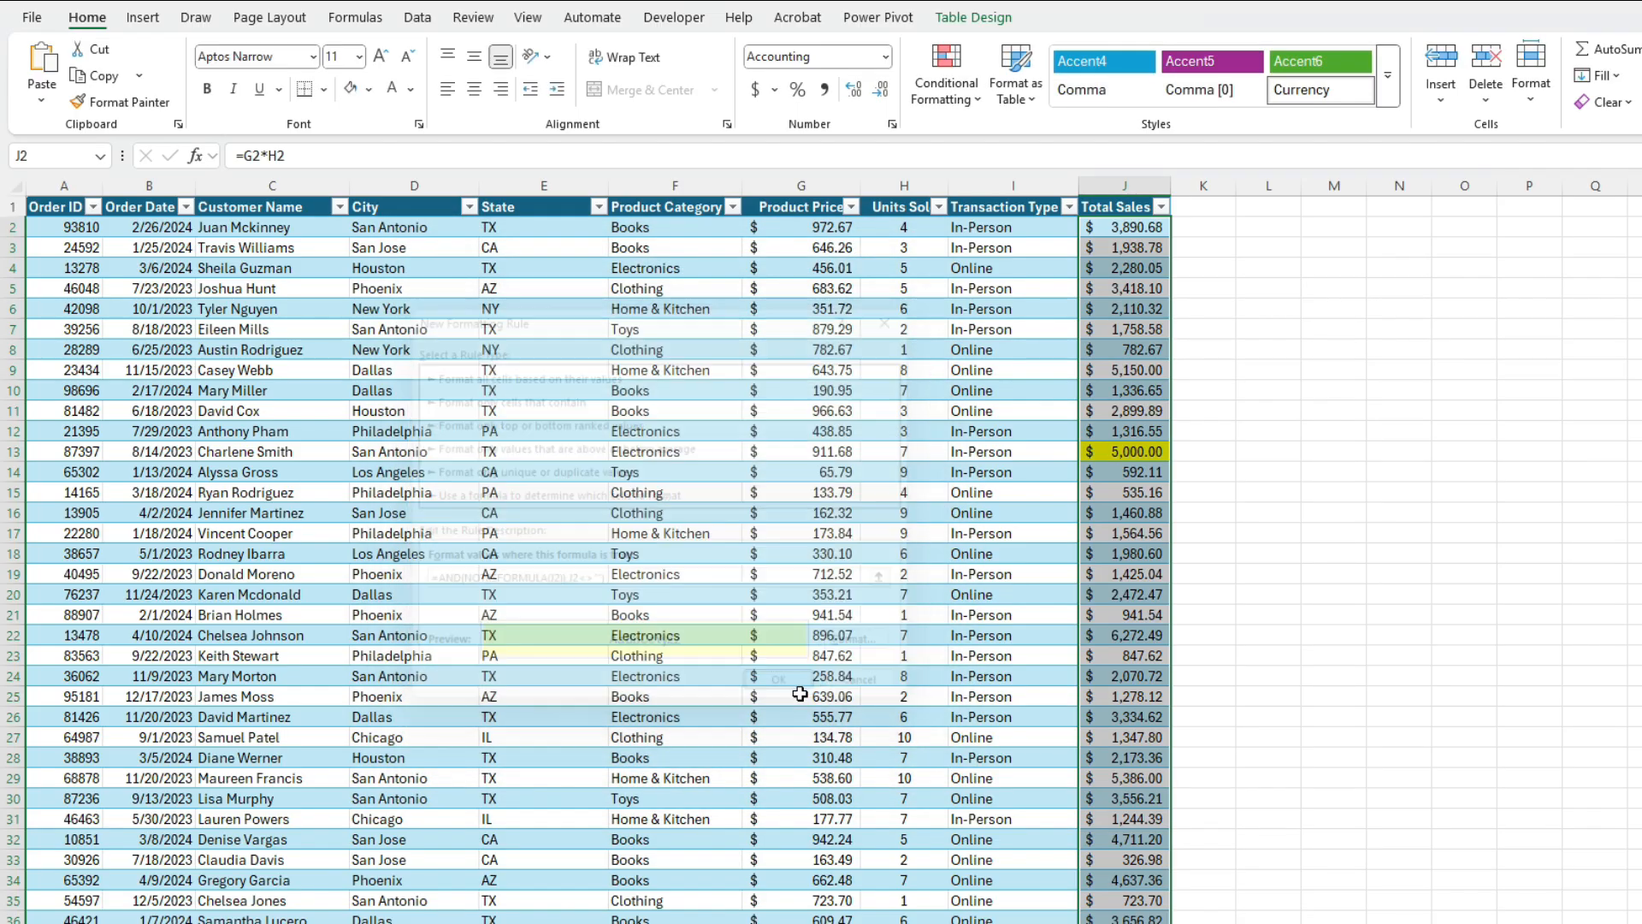
- Compare the contents of highlighted cell J13 with the unhighlighted Total Sales cells above it
left_click(1138, 450)
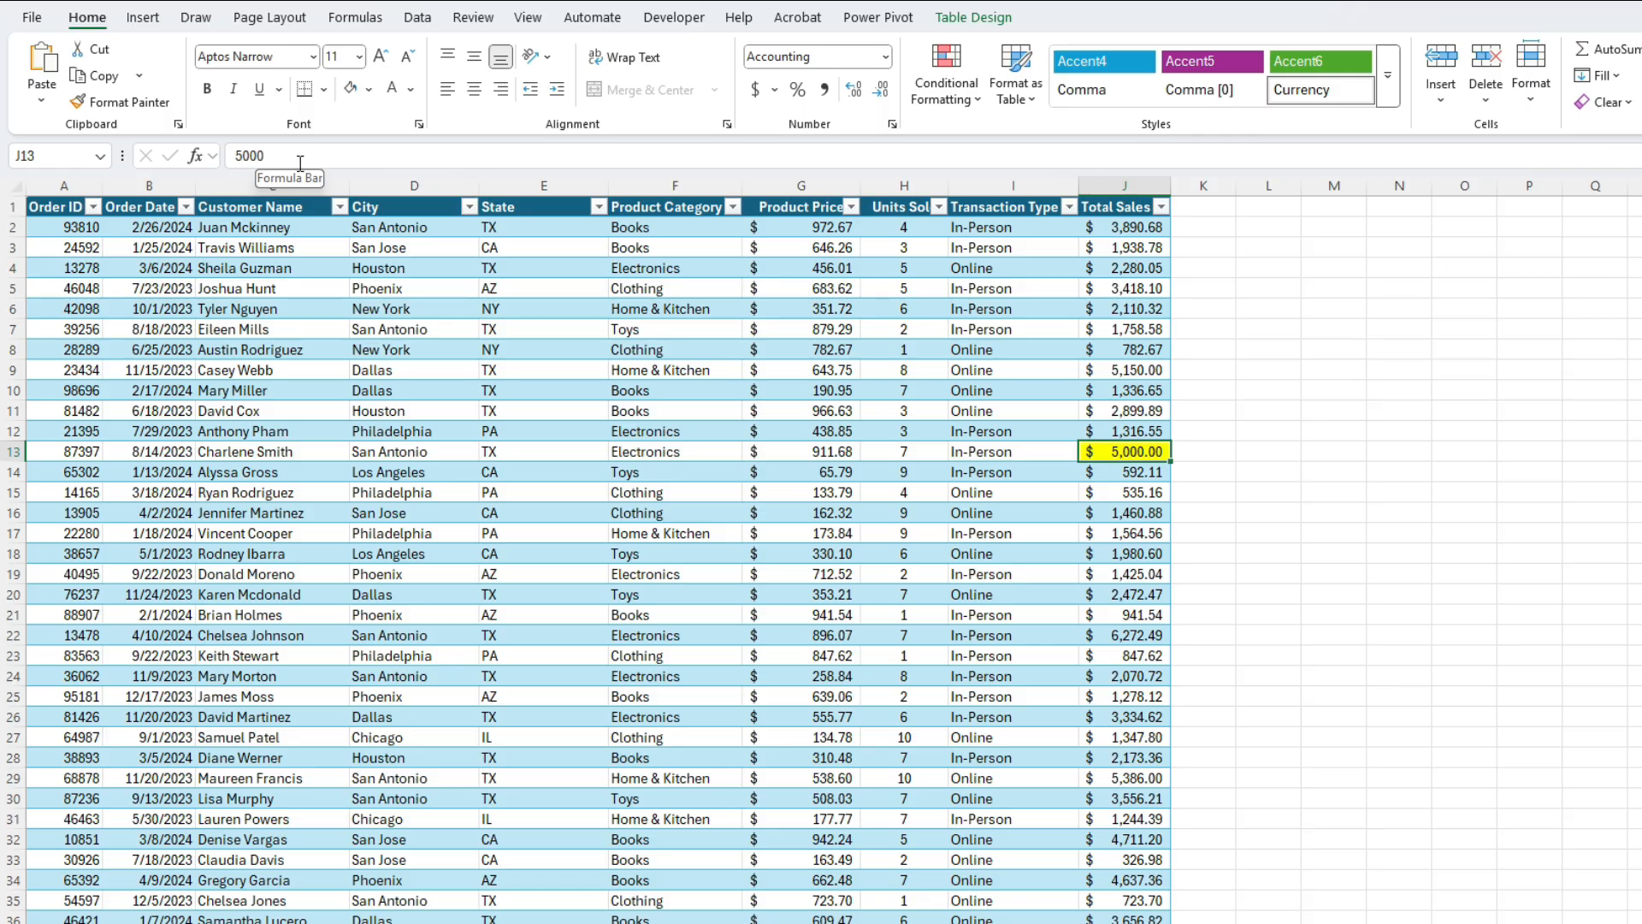
left_click(1156, 428)
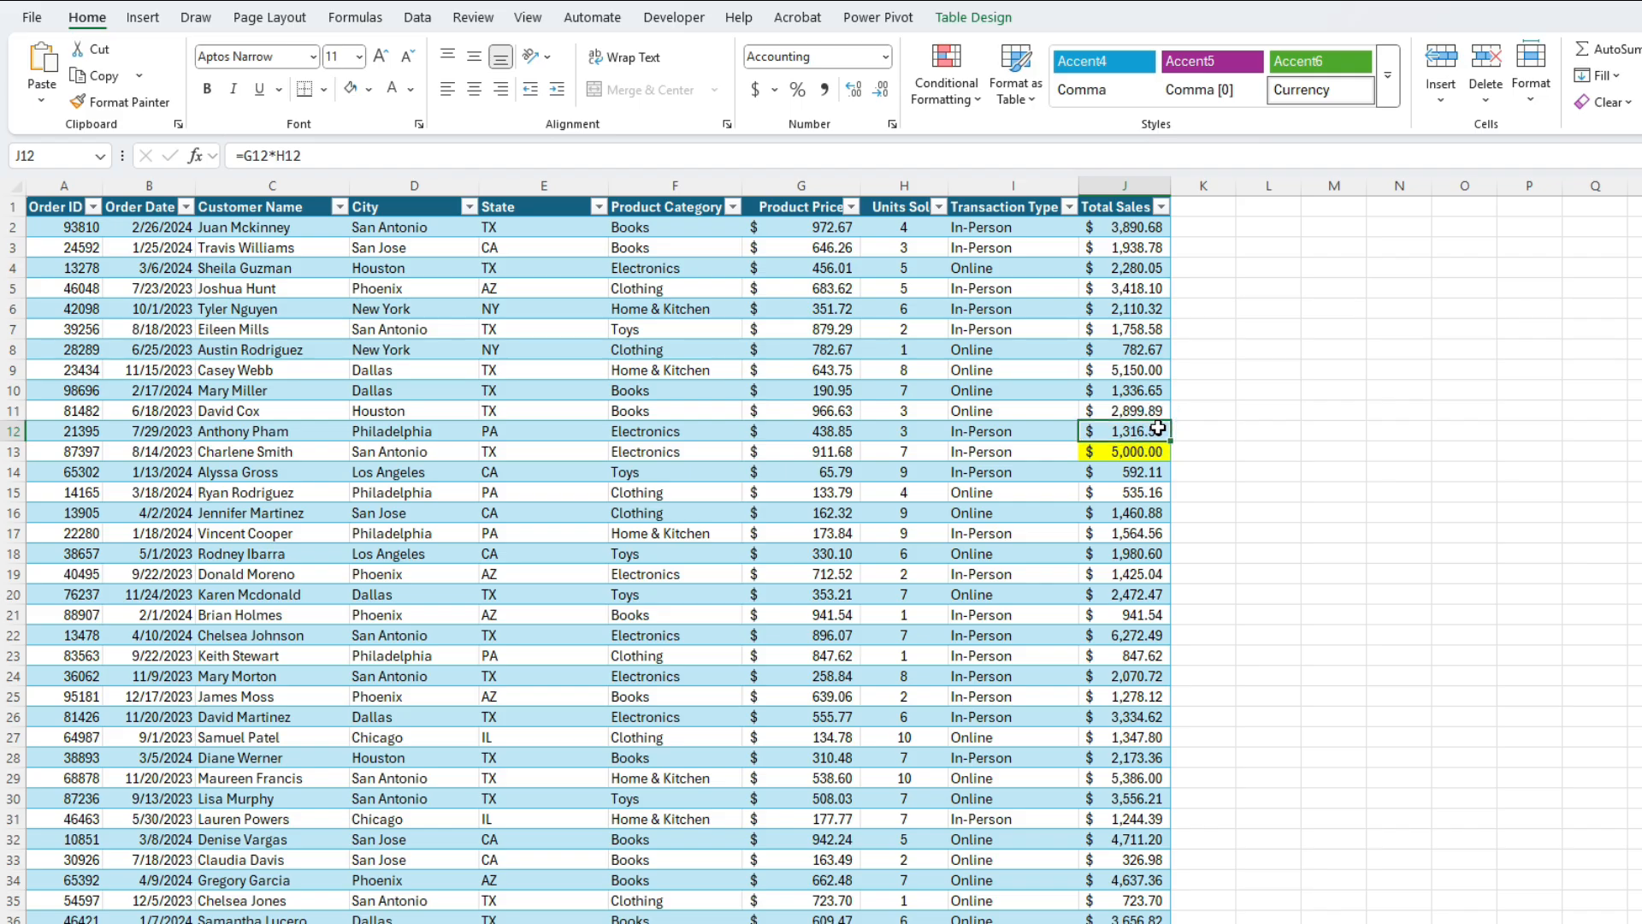
key("Up")
key("Up")
key("Up")
key("Up")
key("Up")
key("Up")
key("Up")
key("Up")
key("Up")
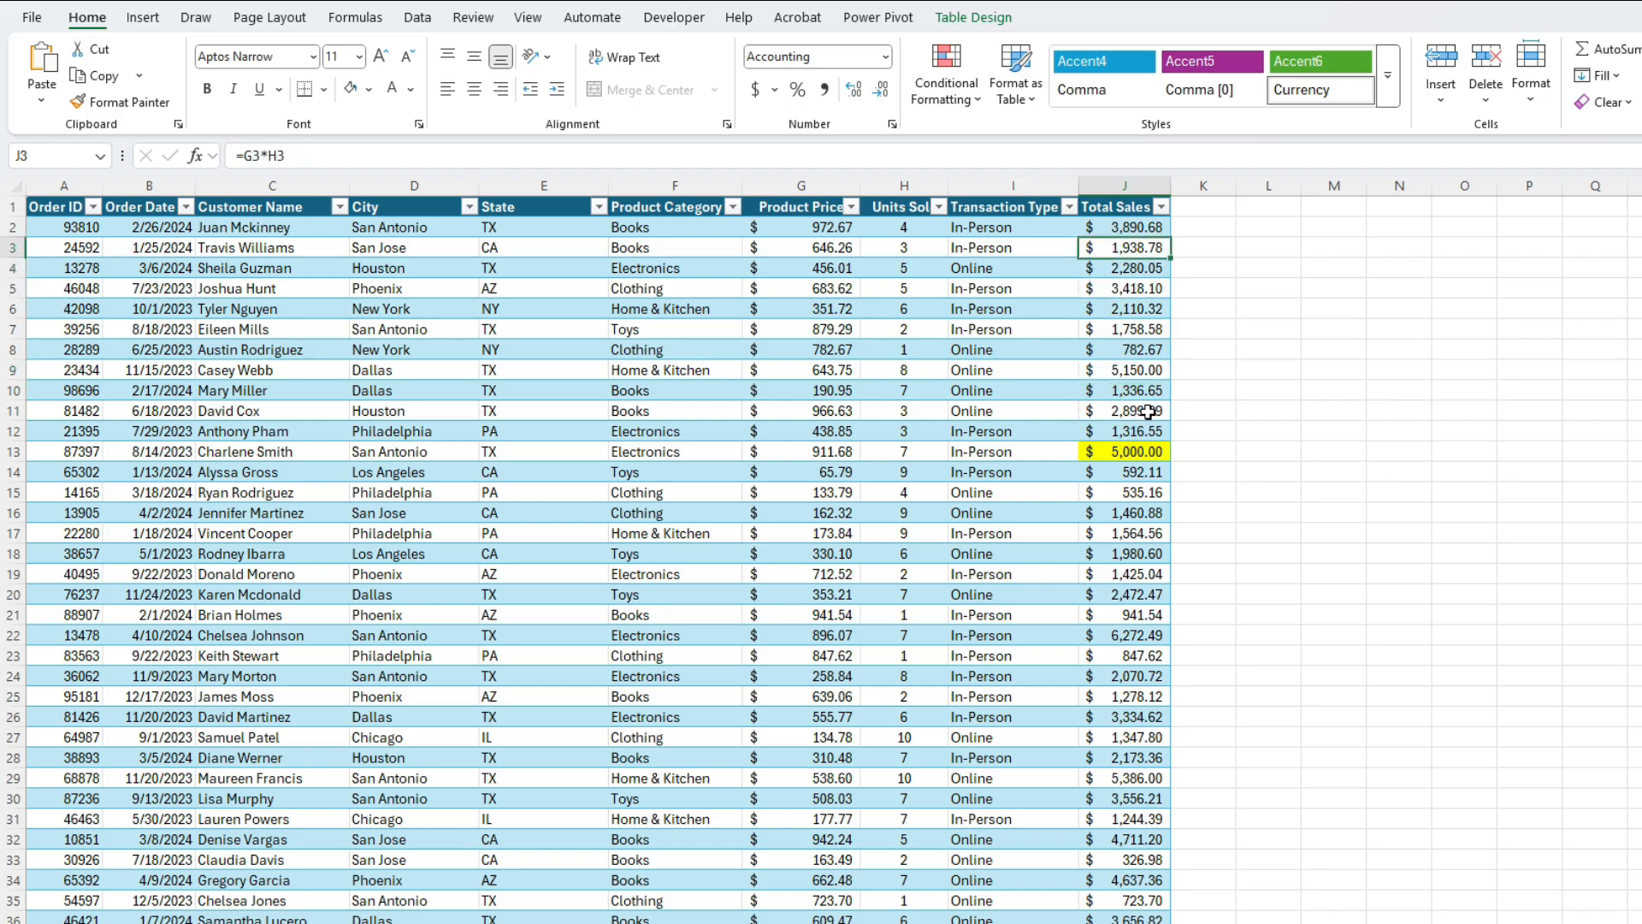
key("Down")
key("Down")
key("Down")
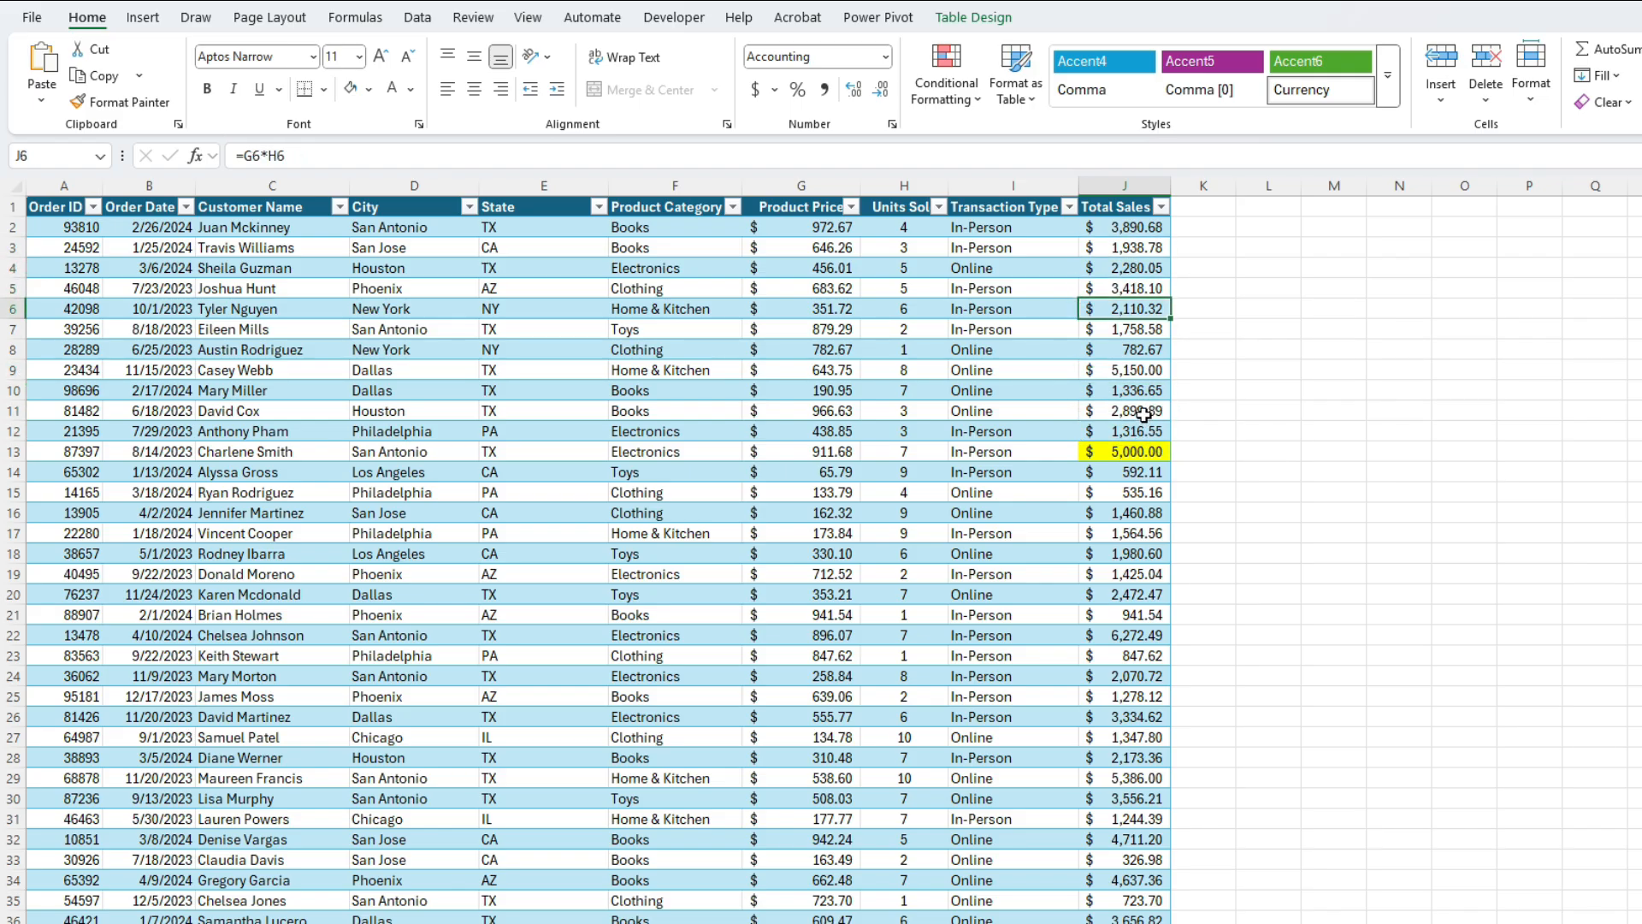
- Check the contents of the highlighted Total Sales cells further down, J40 and J59
scroll(1142, 414, "down", 7)
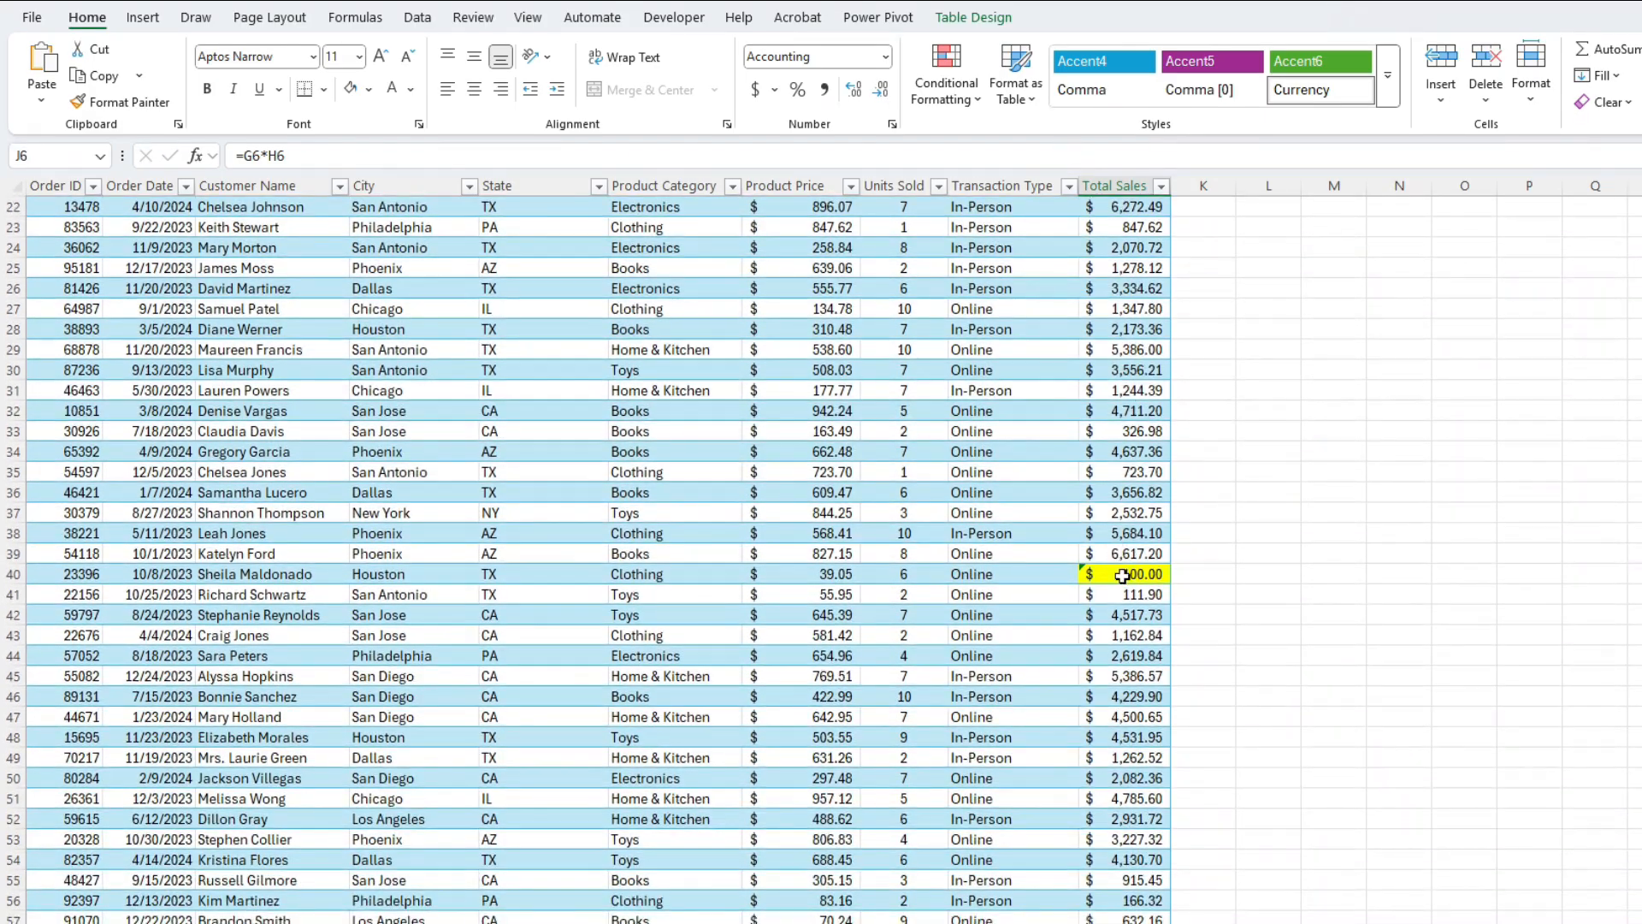
left_click(1122, 575)
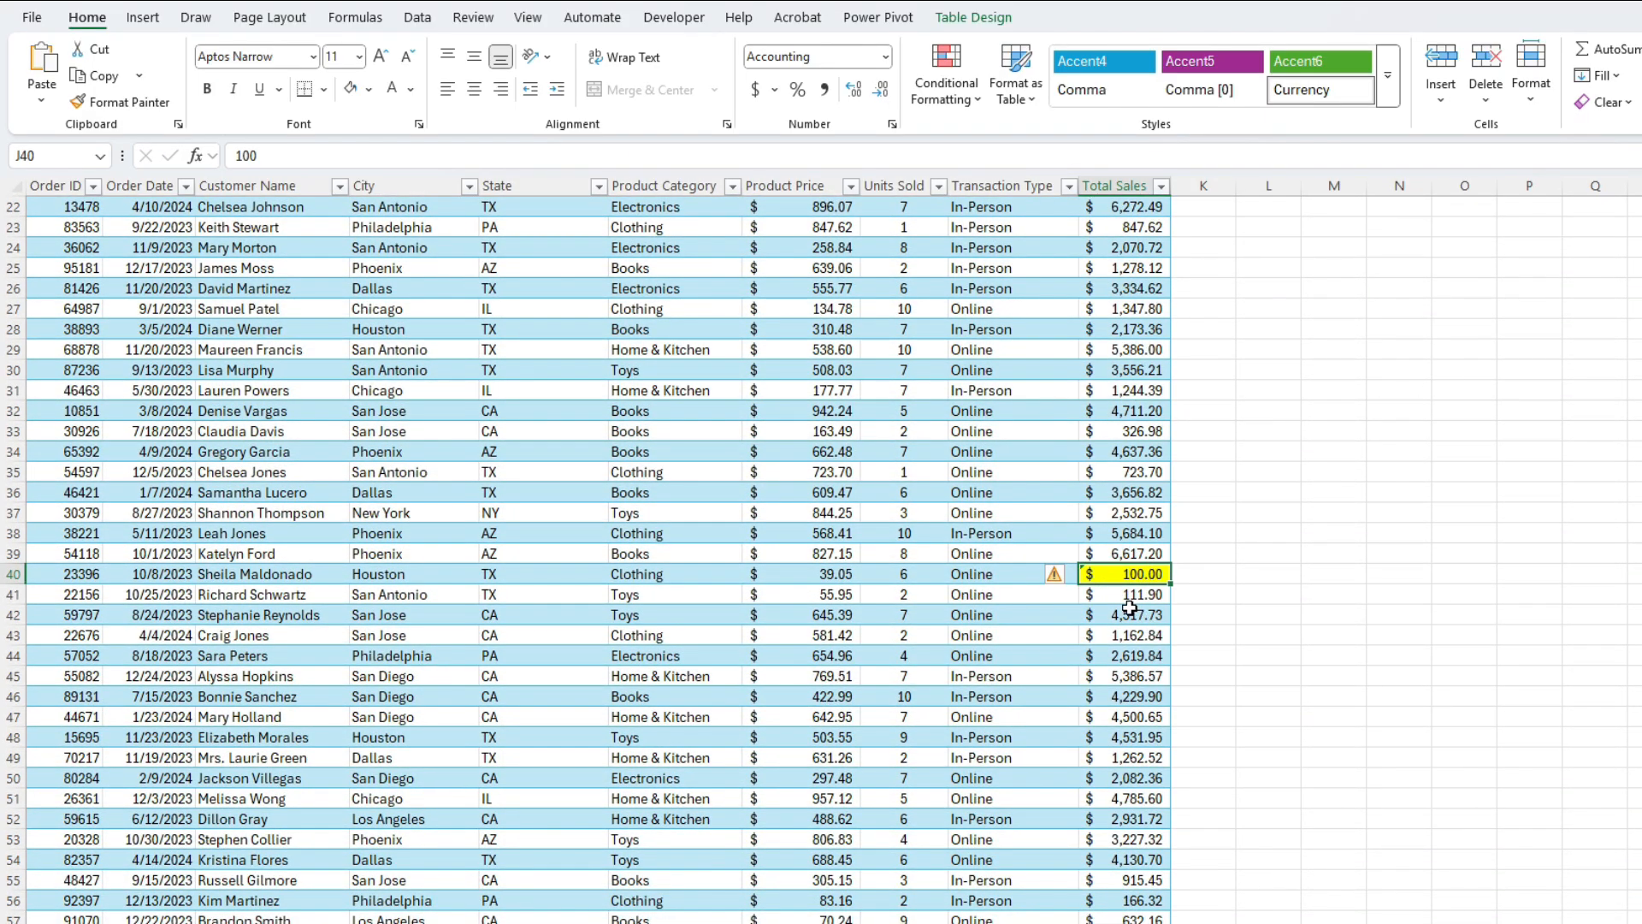
mouse_move(1065, 588)
scroll(1128, 529, "down", 7)
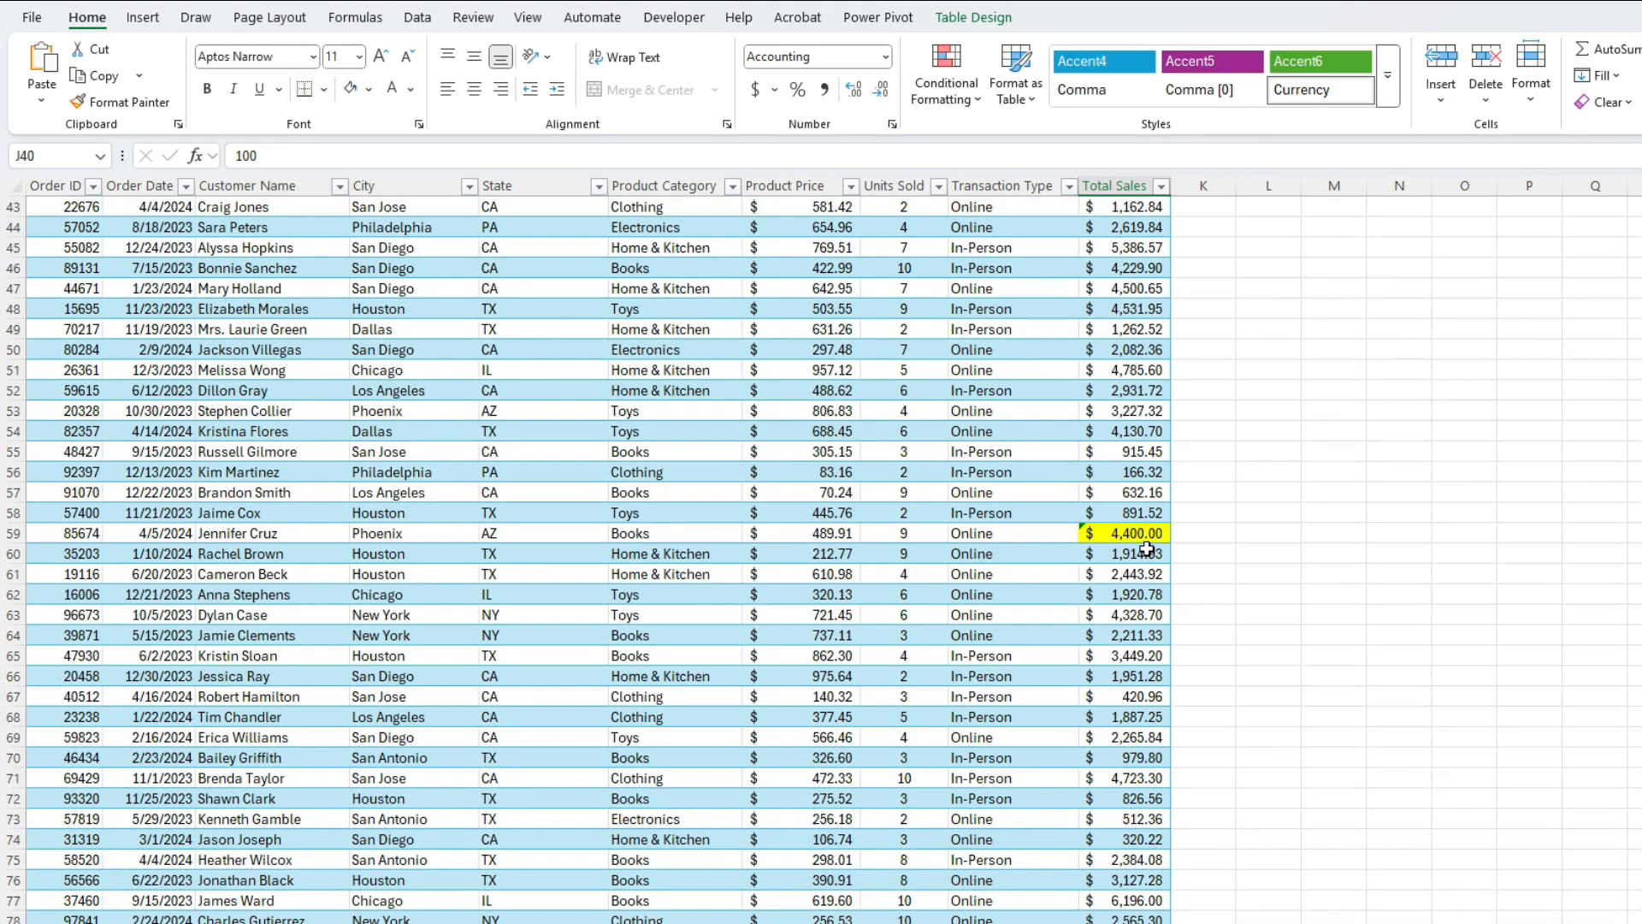
left_click(1149, 533)
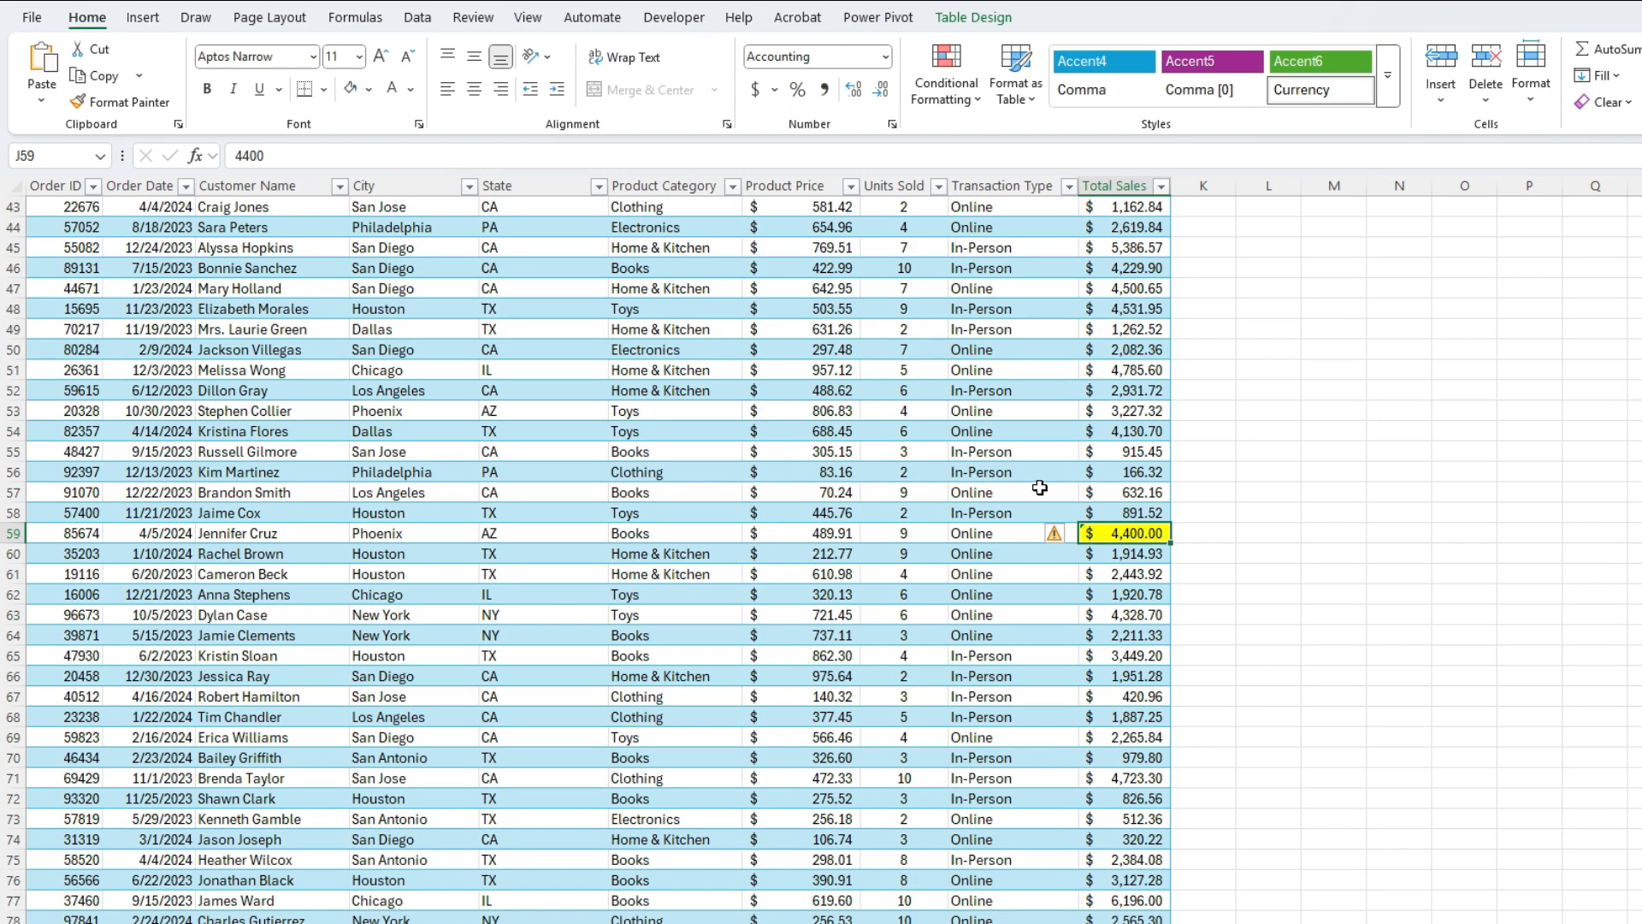
- Open the Conditional Formatting Rules Manager for the sales table
left_click(1023, 508)
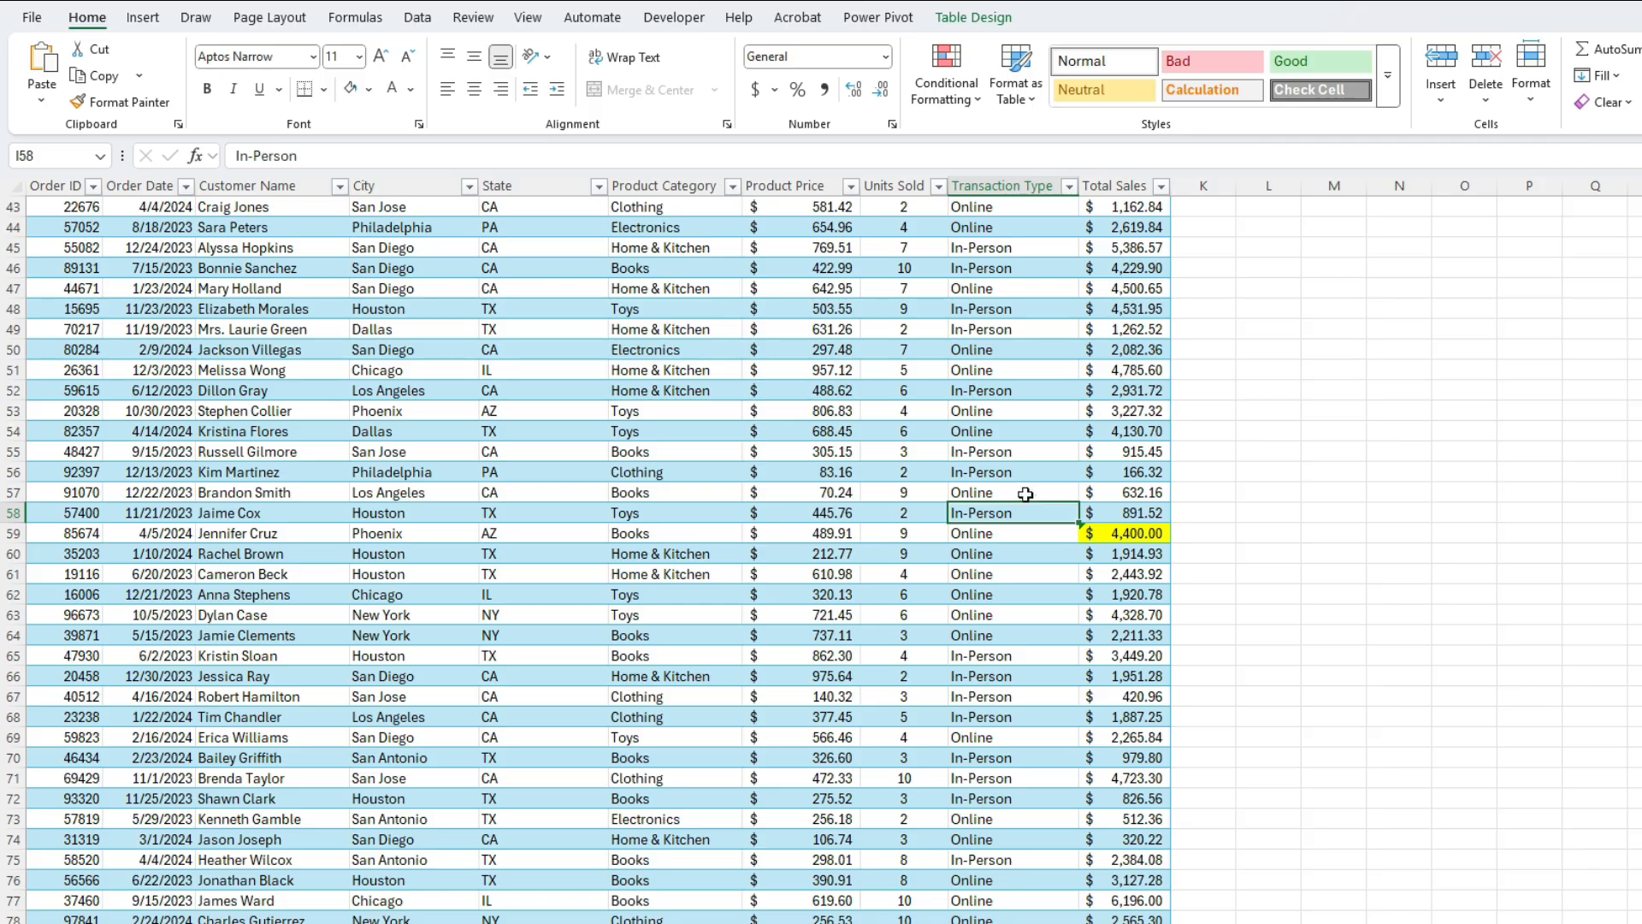
left_click(948, 86)
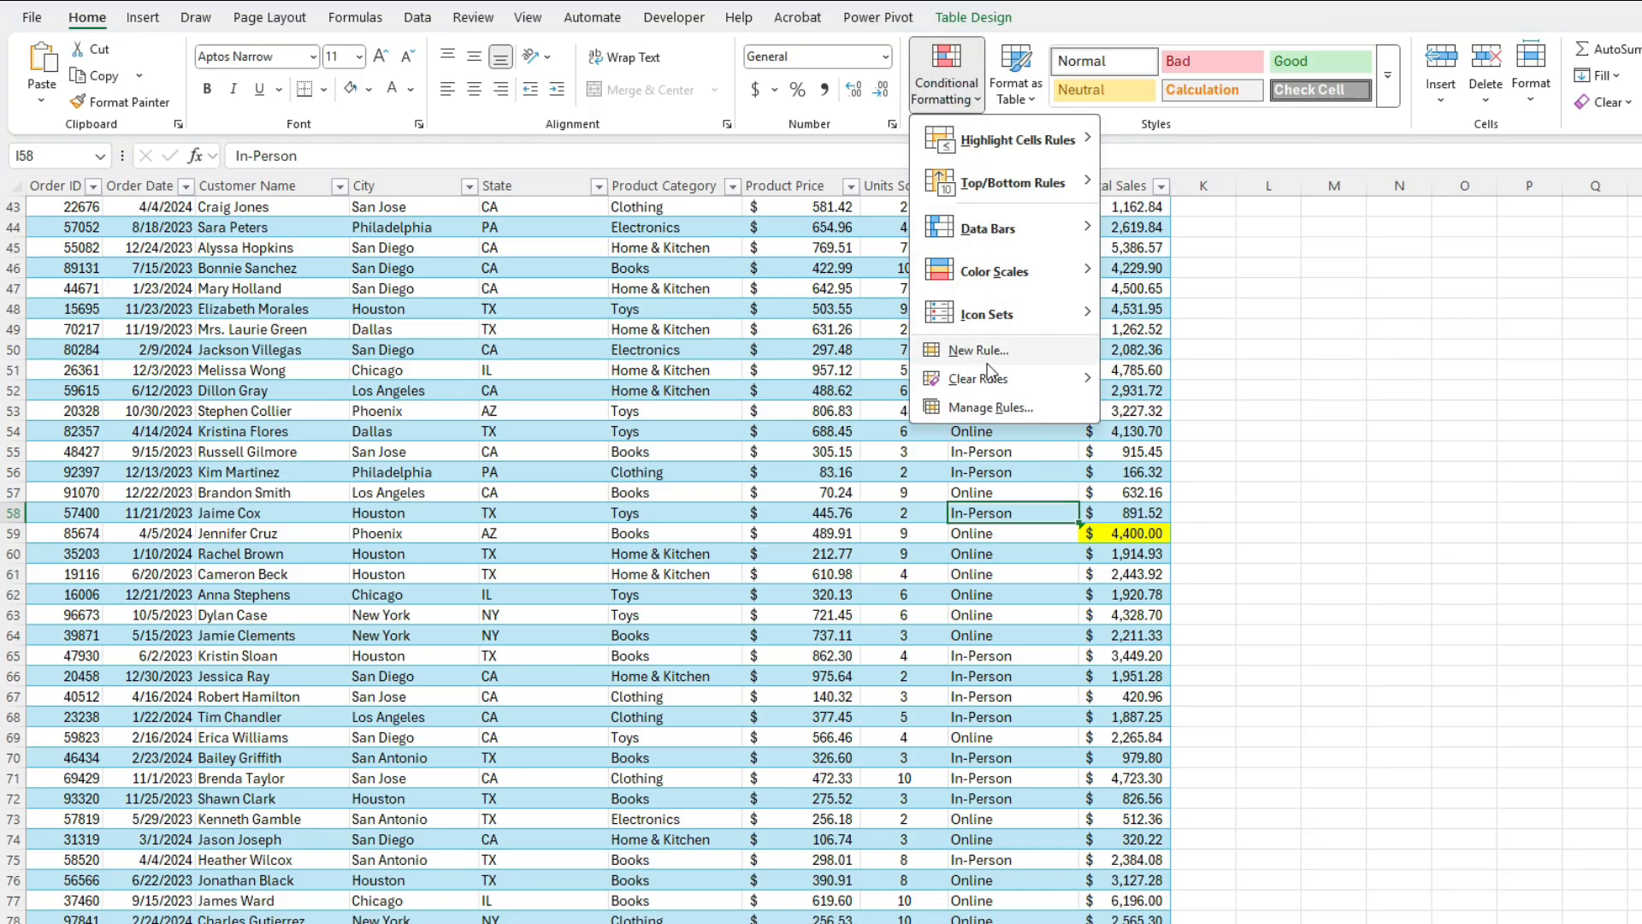
left_click(989, 407)
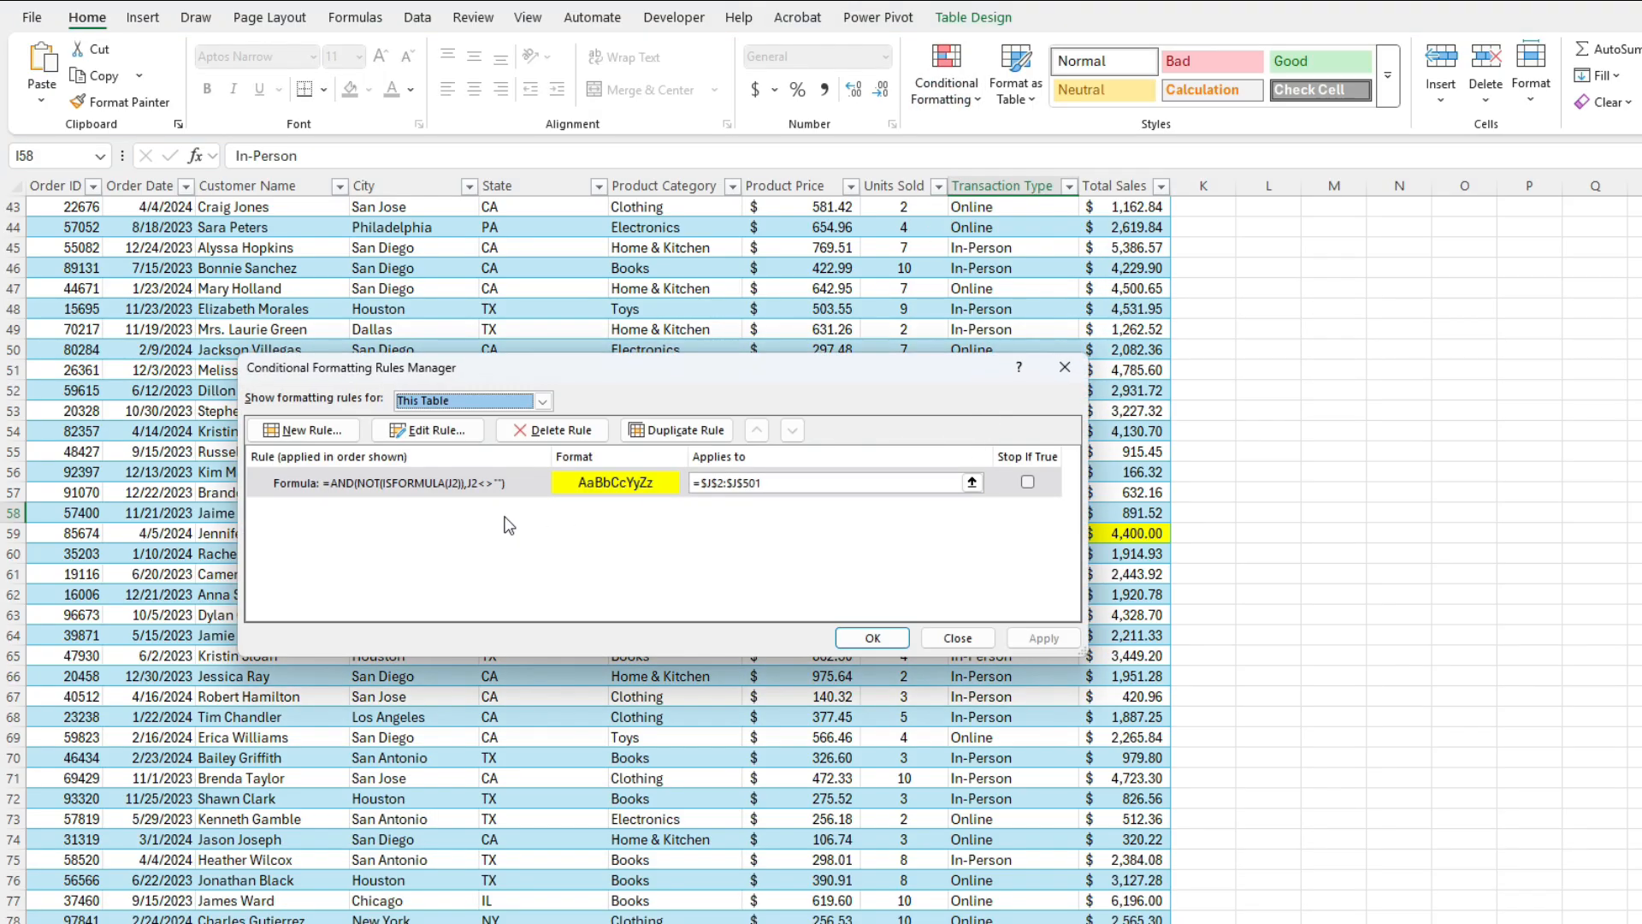